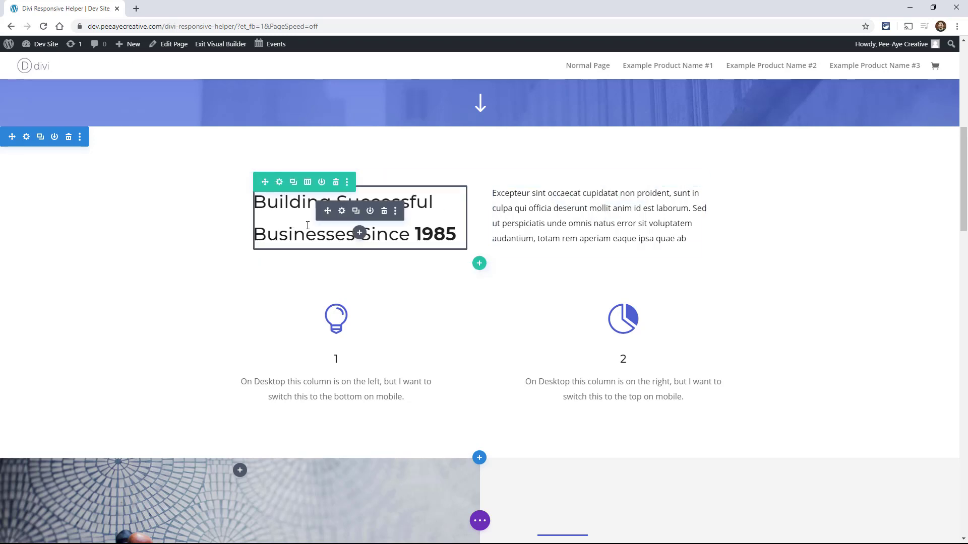
- Expand the page bar and open the settings of the paragraph text module beside the 1985 heading
{"action": "scroll", "coordinate": [326, 239], "scroll_direction": "down", "scroll_amount": 3}
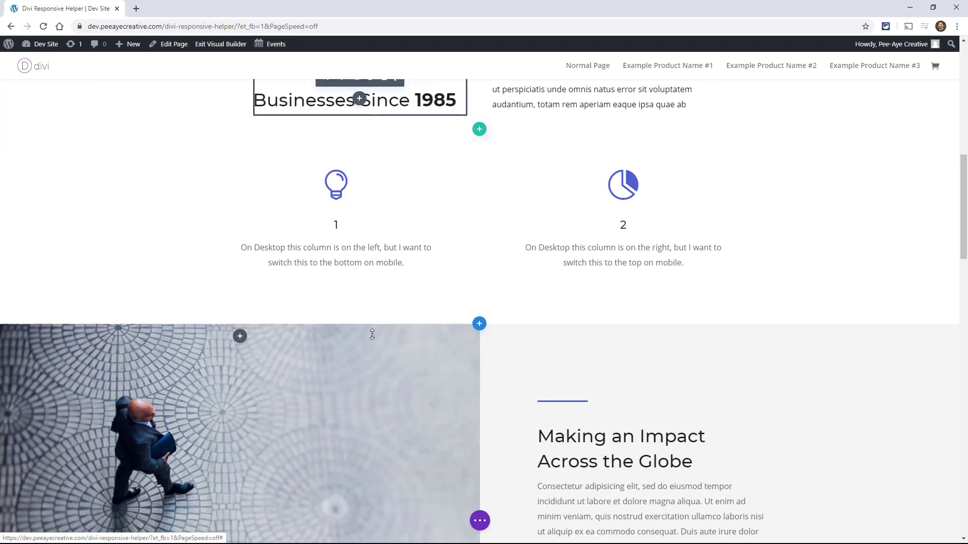
{"action": "left_click", "coordinate": [481, 522]}
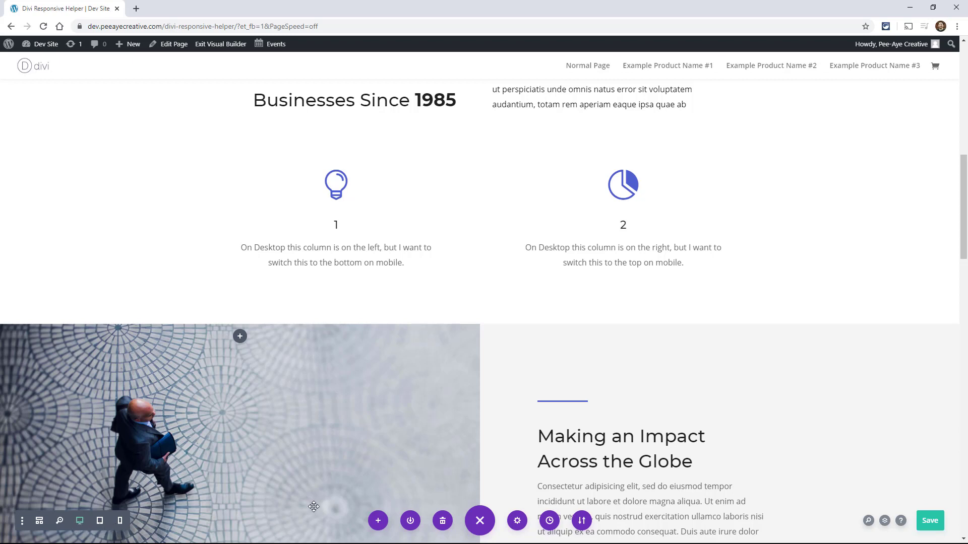
{"action": "scroll", "coordinate": [335, 212], "scroll_direction": "up", "scroll_amount": 3}
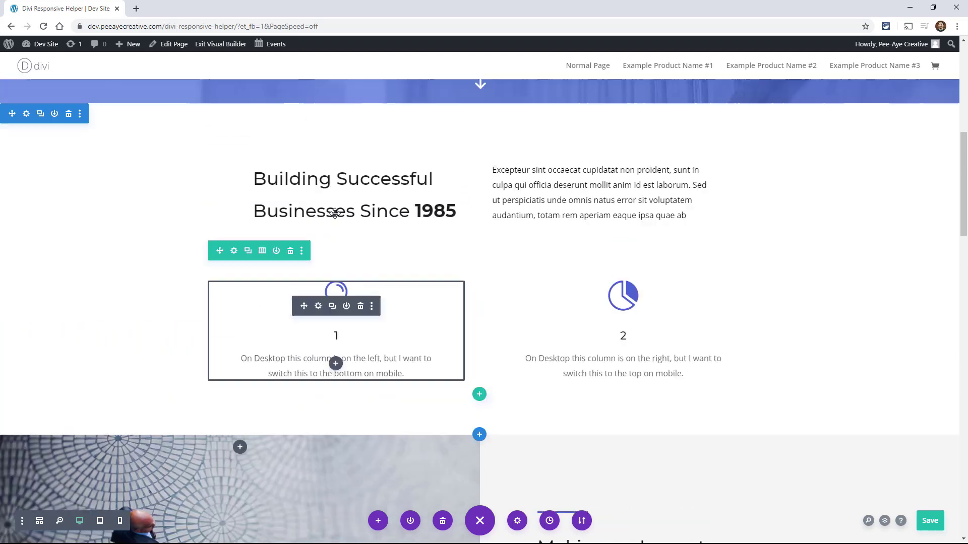
{"action": "left_click", "coordinate": [581, 195]}
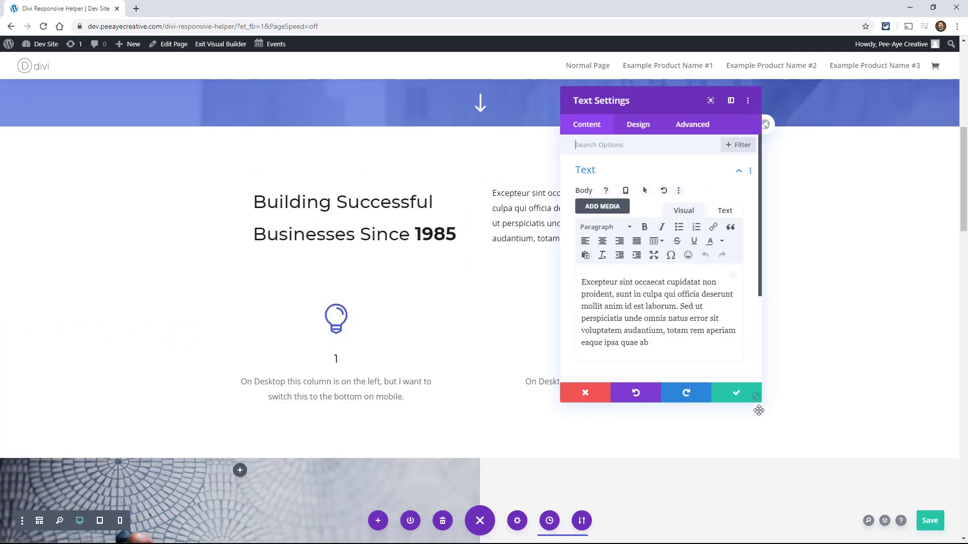
- Enlarge the text settings panel and set the paragraph's Design spacing left margin to 50px
{"action": "left_click_drag", "start_coordinate": [760, 402], "coordinate": [847, 417]}
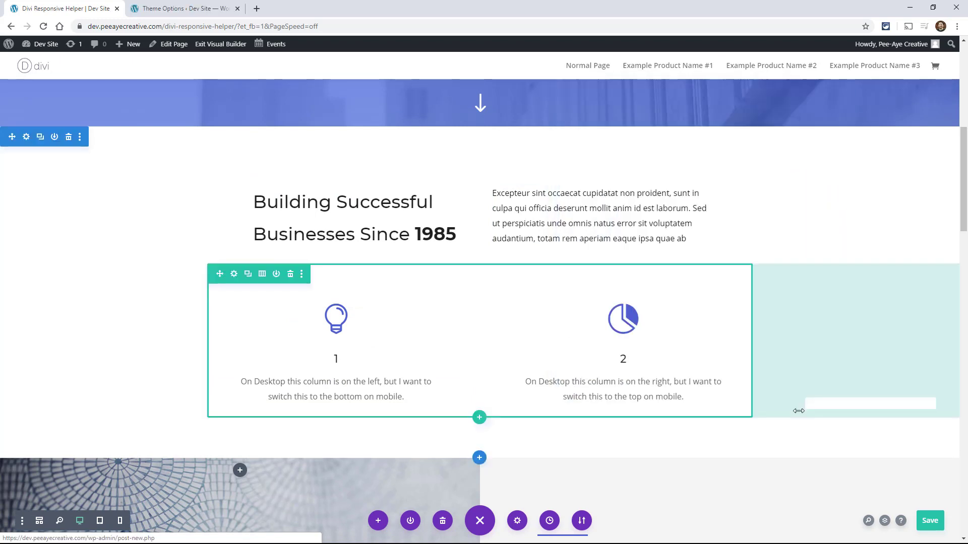
{"action": "mouse_move", "coordinate": [597, 212]}
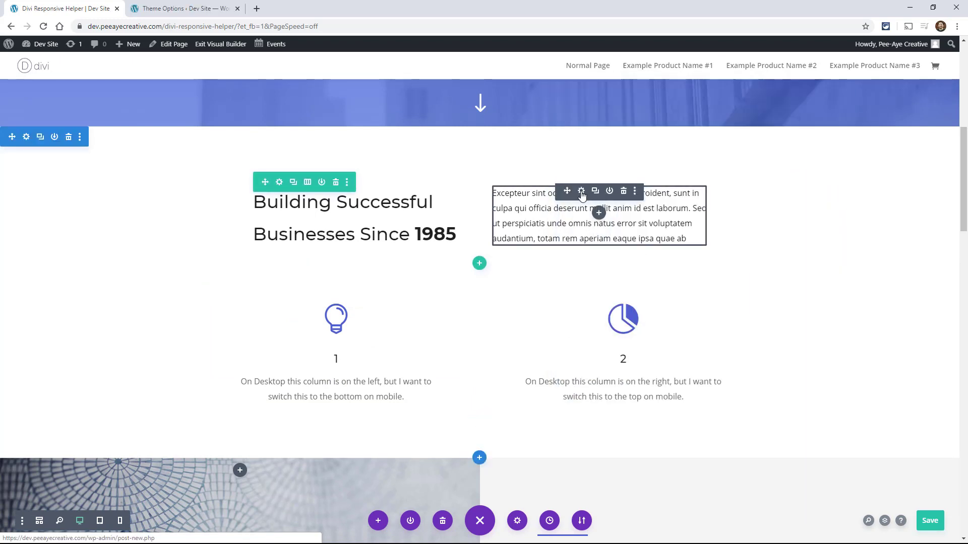
{"action": "left_click", "coordinate": [581, 195]}
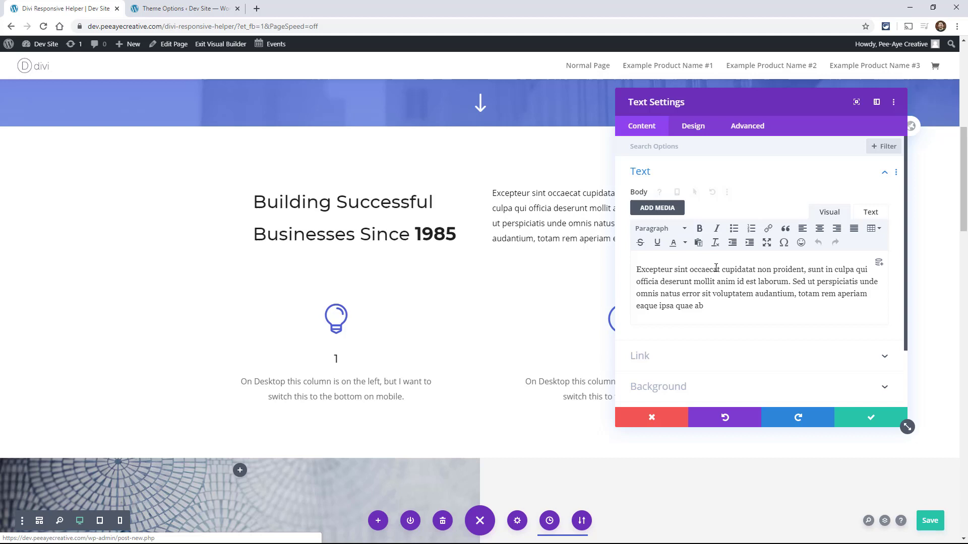
{"action": "left_click", "coordinate": [696, 128]}
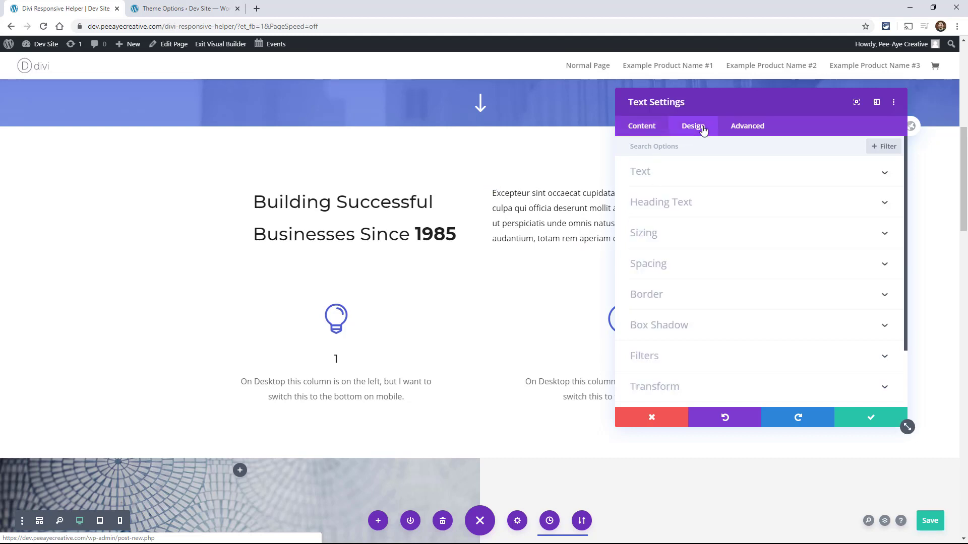
{"action": "left_click", "coordinate": [653, 265]}
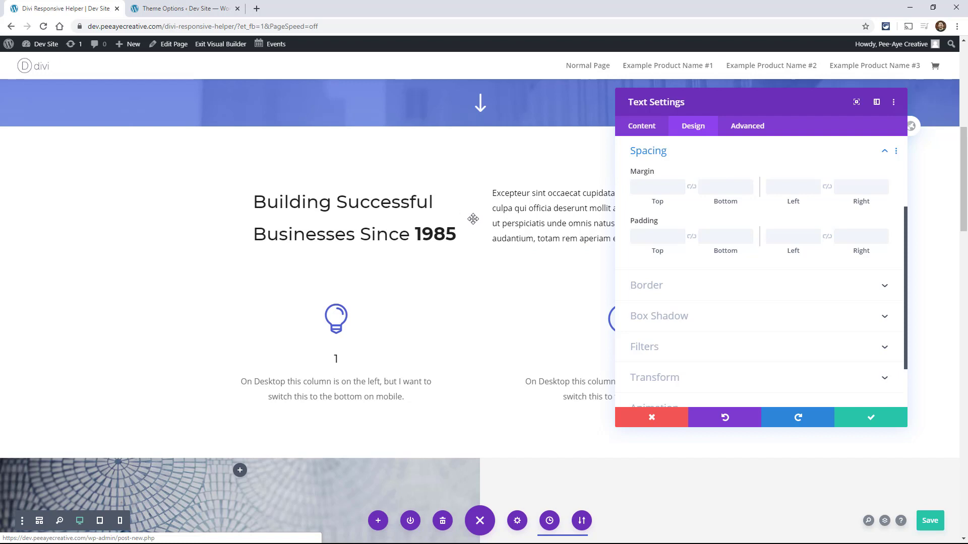
{"action": "left_click", "coordinate": [790, 182]}
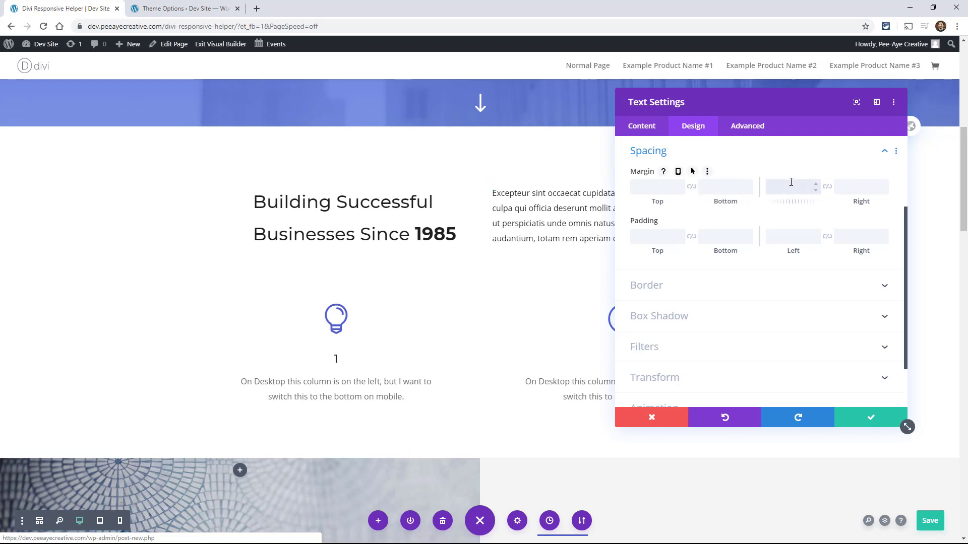
{"action": "type", "text": "50"}
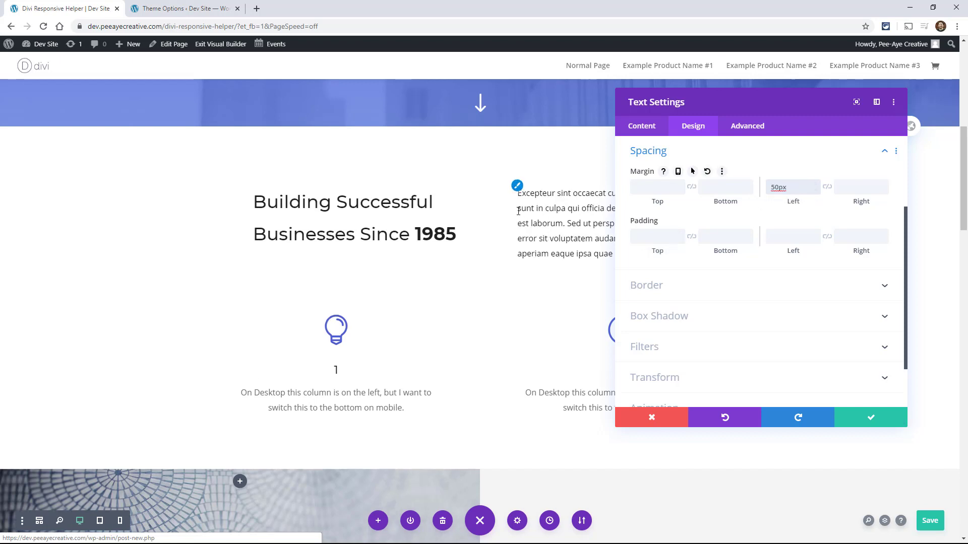
{"action": "key", "text": "ctrl+s"}
- Move the settings panel left, browse the Border and Text options, then reopen Spacing
{"action": "left_click_drag", "start_coordinate": [692, 104], "coordinate": [214, 104]}
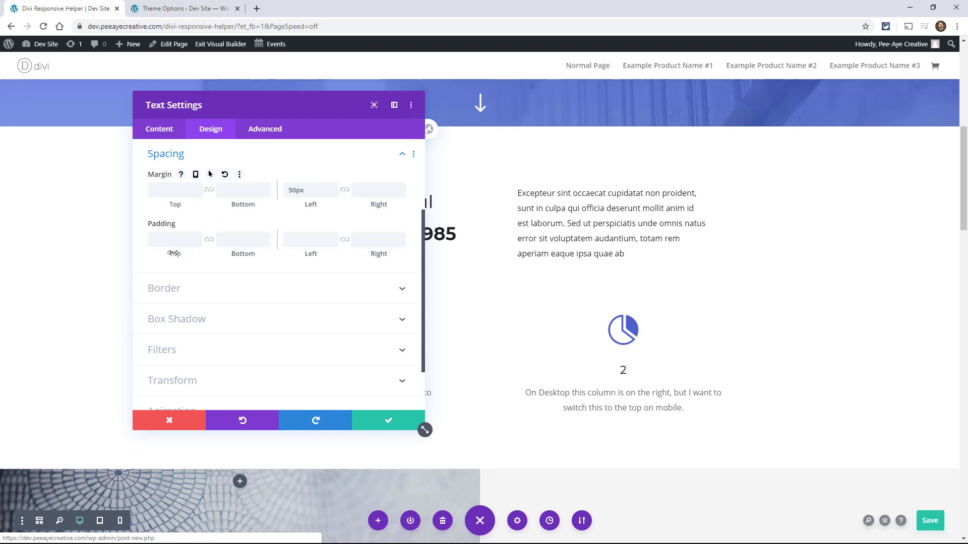
{"action": "left_click", "coordinate": [186, 288]}
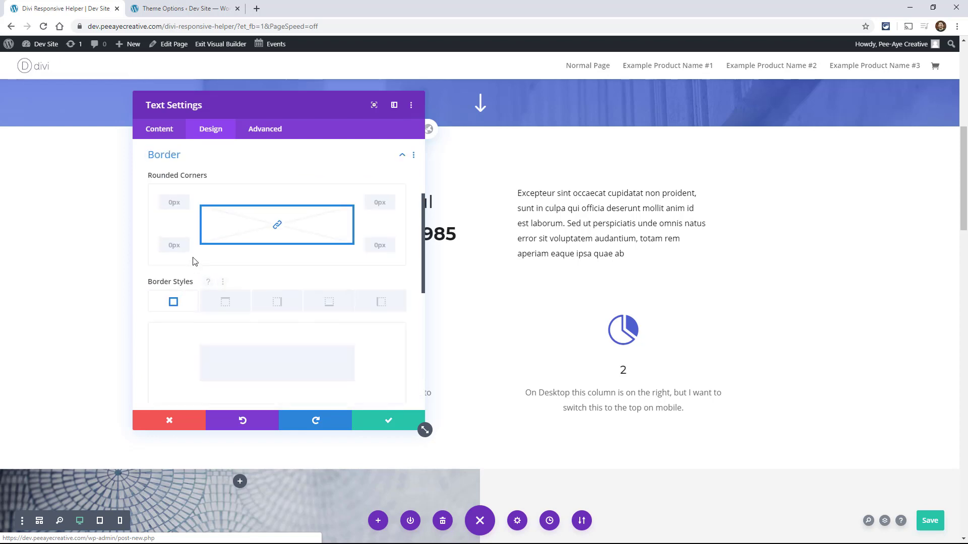
{"action": "scroll", "coordinate": [194, 261], "scroll_direction": "up", "scroll_amount": 3}
{"action": "left_click", "coordinate": [176, 182]}
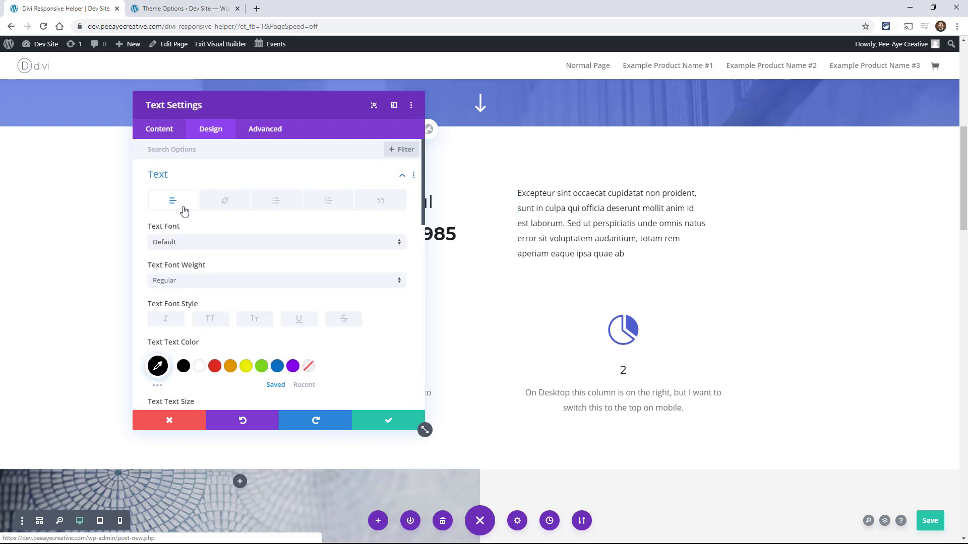
{"action": "mouse_move", "coordinate": [190, 232]}
{"action": "scroll", "coordinate": [192, 316], "scroll_direction": "down", "scroll_amount": 7}
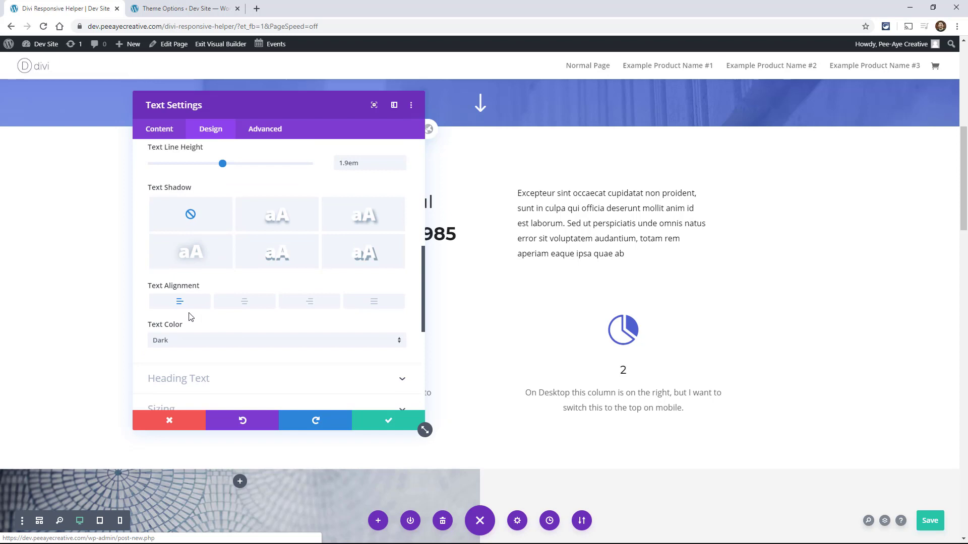
{"action": "scroll", "coordinate": [190, 317], "scroll_direction": "down", "scroll_amount": 3}
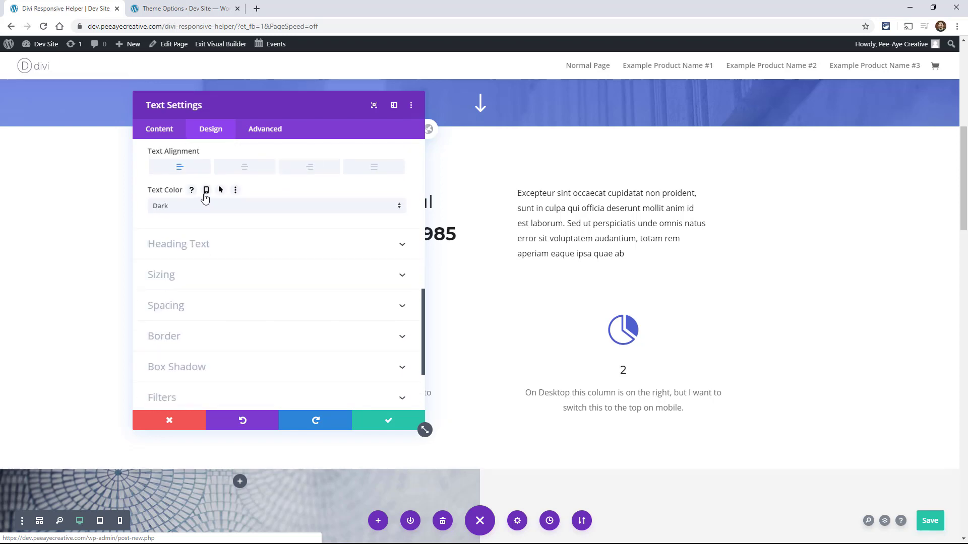
{"action": "left_click", "coordinate": [178, 306]}
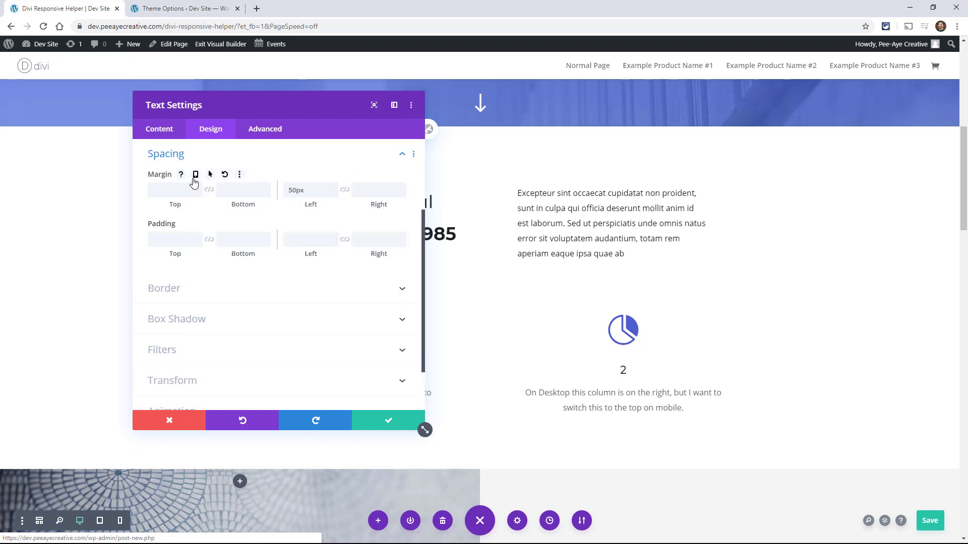
- Enable per-device margin values and clear the desktop left margin
{"action": "left_click", "coordinate": [195, 175]}
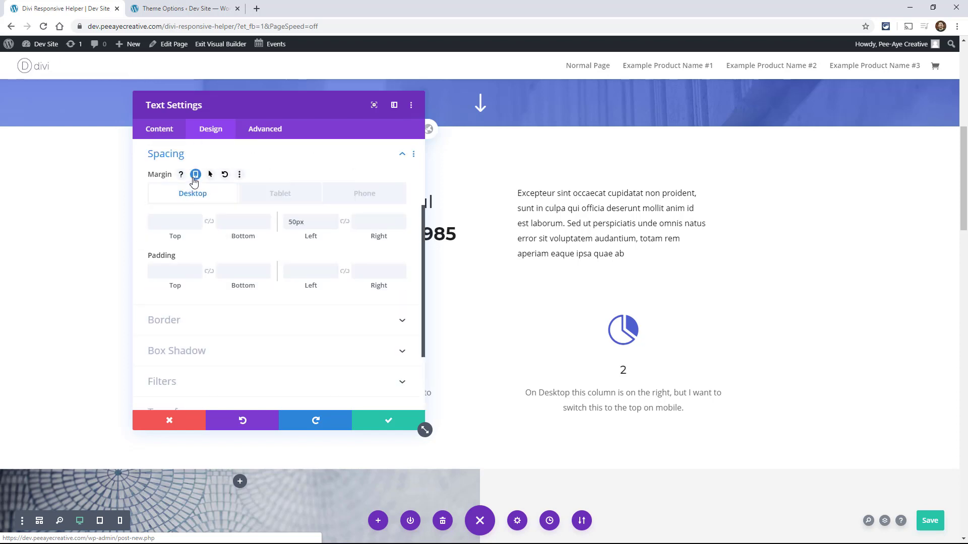
{"action": "double_click", "coordinate": [310, 223]}
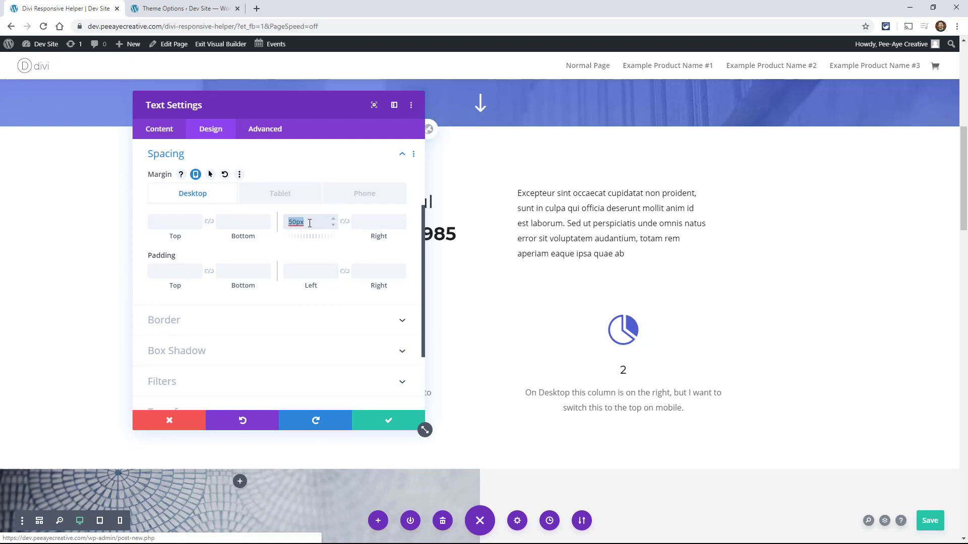
{"action": "key", "text": "BackSpace"}
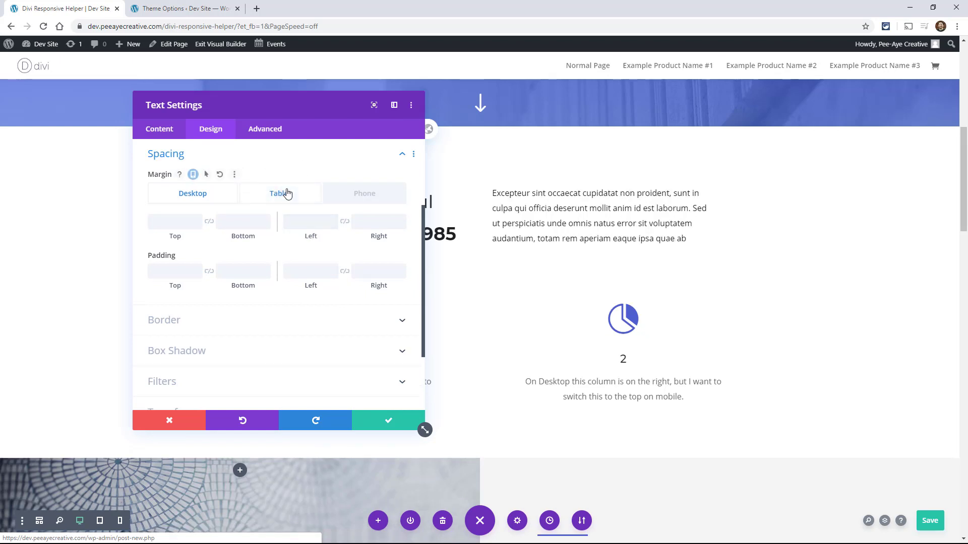
- Enter a 50px left margin on the Tablet margin tab, then return to the Desktop tab
{"action": "left_click", "coordinate": [272, 201]}
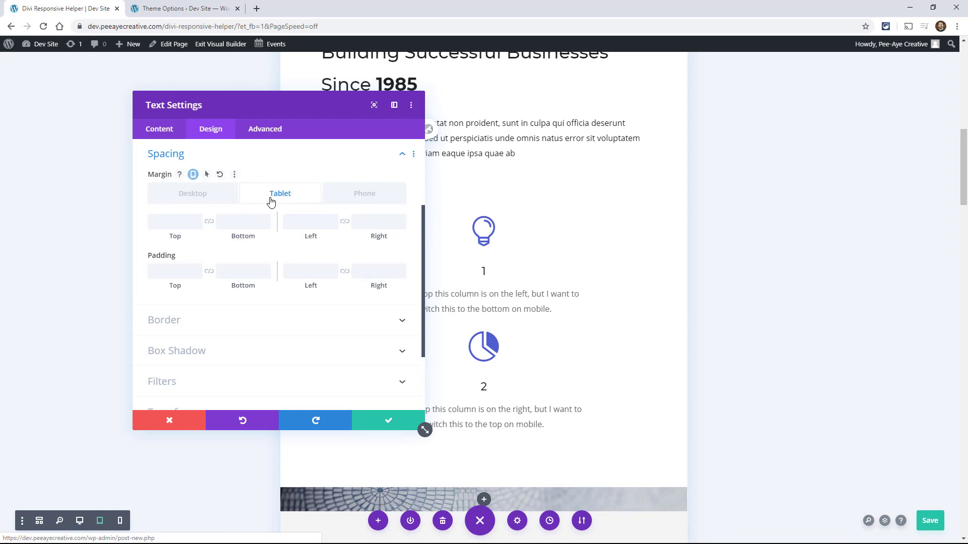
{"action": "left_click_drag", "start_coordinate": [495, 116], "coordinate": [702, 151]}
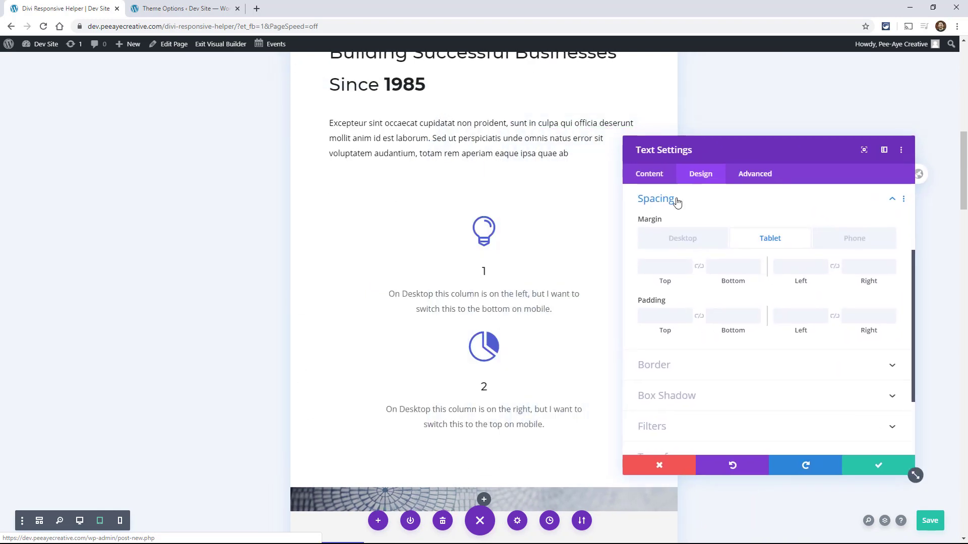
{"action": "scroll", "coordinate": [502, 236], "scroll_direction": "up", "scroll_amount": 2}
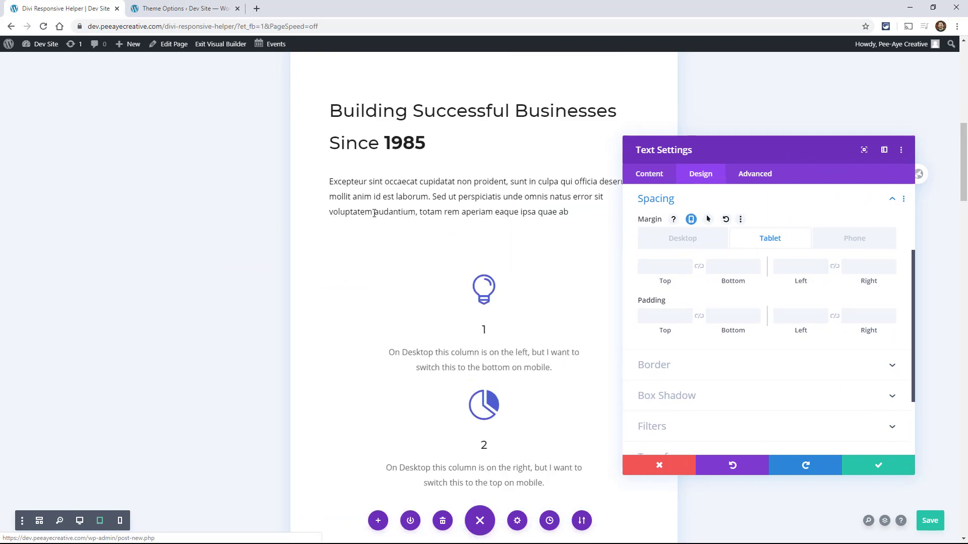
{"action": "left_click", "coordinate": [794, 272]}
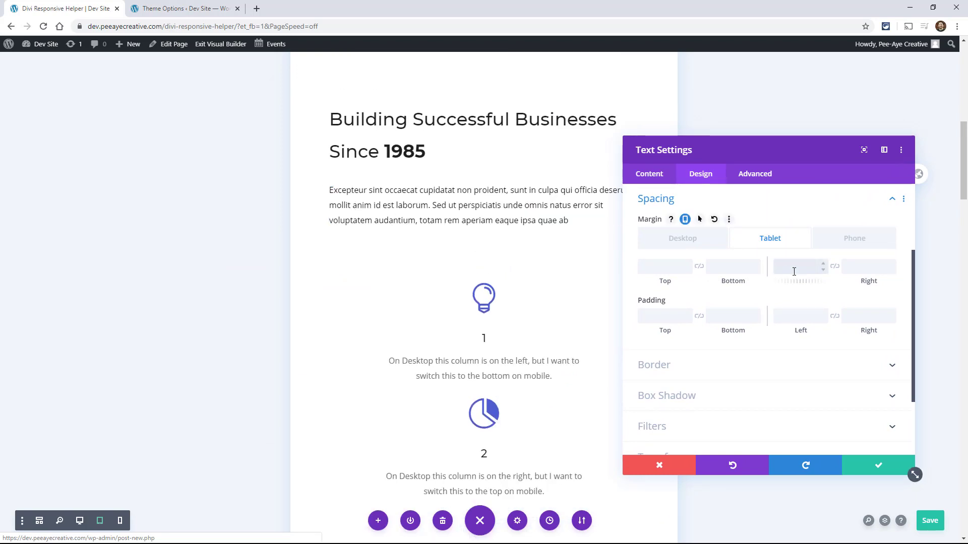
{"action": "type", "text": "50px"}
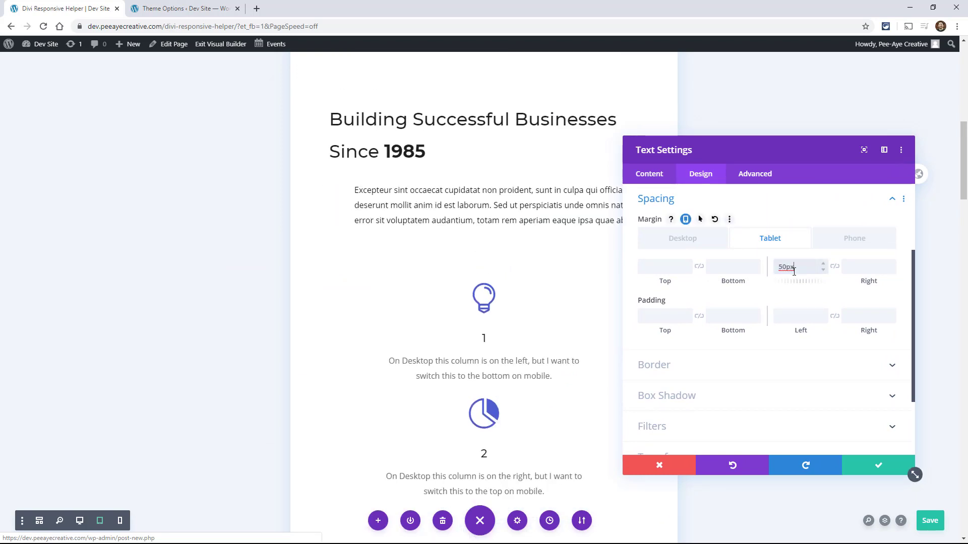
{"action": "left_click", "coordinate": [666, 239]}
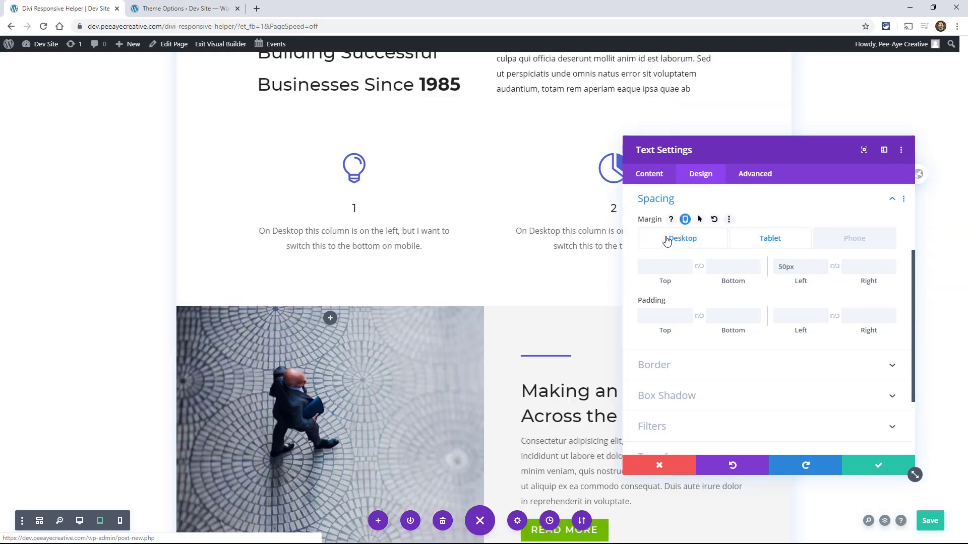
{"action": "scroll", "coordinate": [443, 208], "scroll_direction": "up", "scroll_amount": 5}
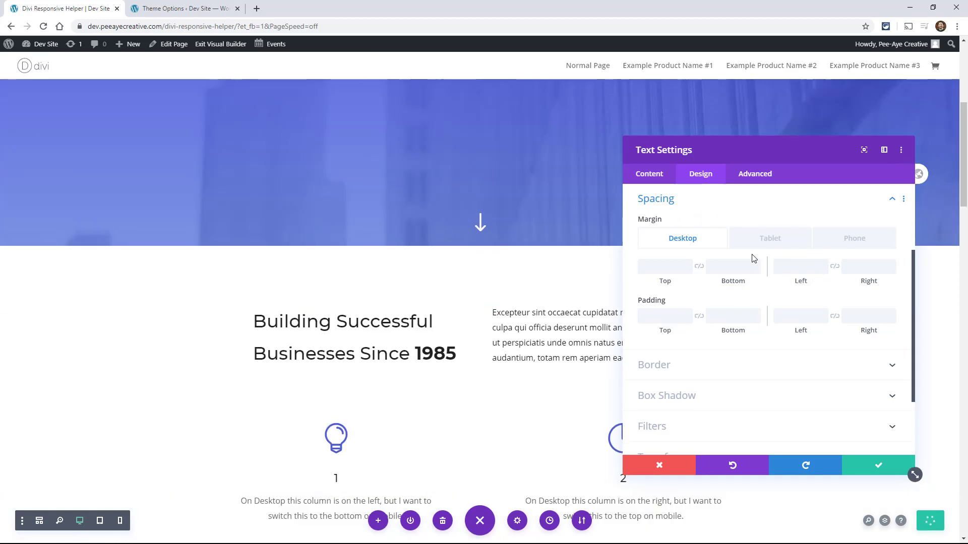
- Switch the margin to its Tablet tab, previewing the paragraph indented by its 50px tablet margin
{"action": "mouse_move", "coordinate": [684, 227]}
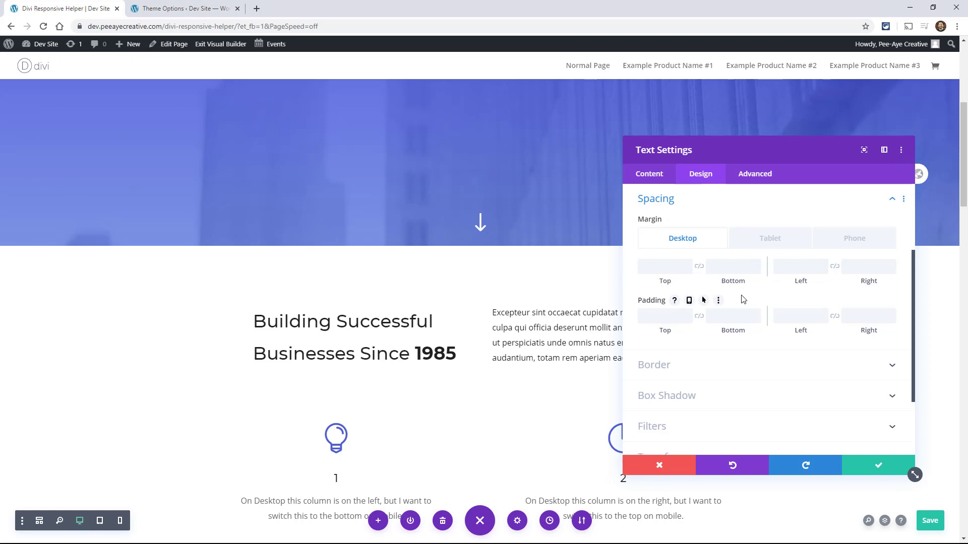
{"action": "left_click", "coordinate": [754, 240]}
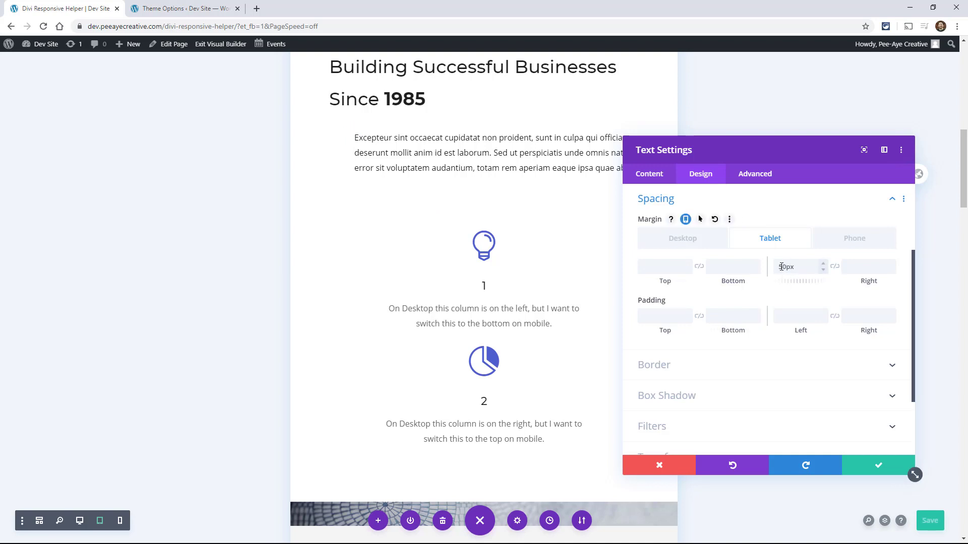
- Give the paragraph a 30px left margin on the Phone tab and compare with Desktop
{"action": "left_click", "coordinate": [850, 245]}
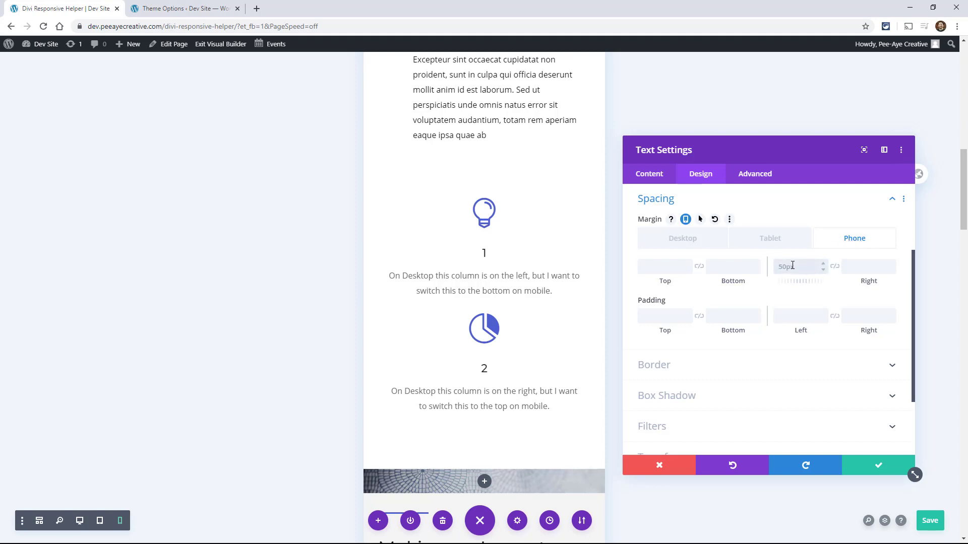
{"action": "type", "text": "30px"}
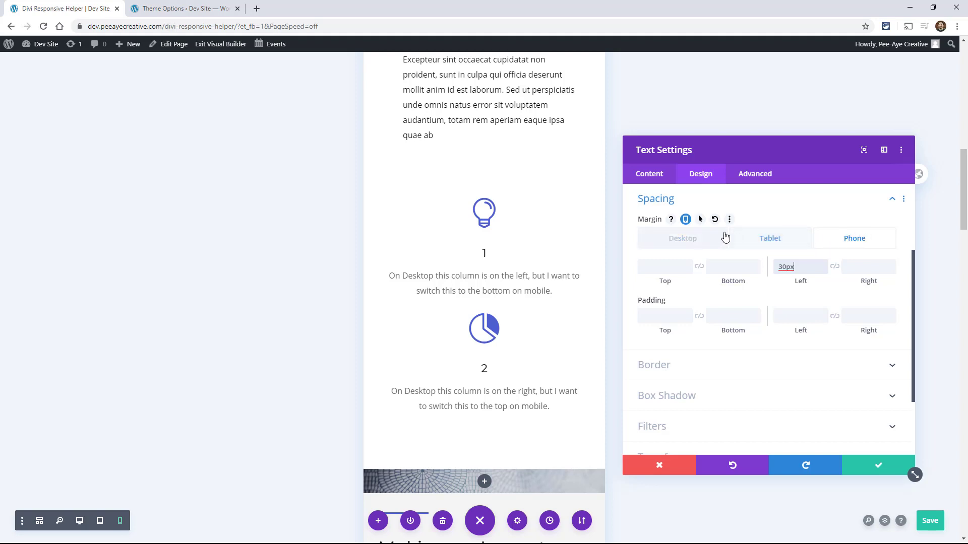
{"action": "left_click", "coordinate": [681, 239]}
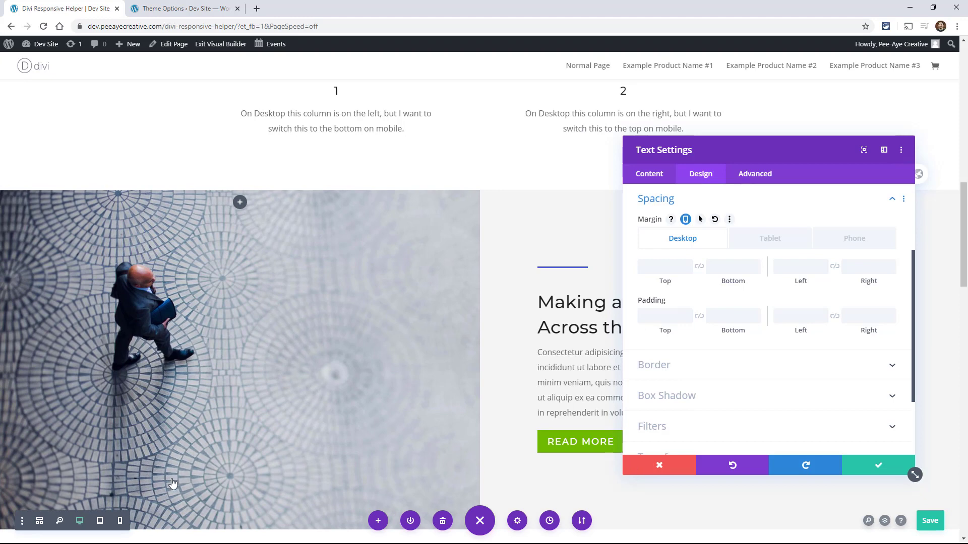
- Preview the page at phone and desktop widths, then go to the Divi Theme Options page
{"action": "left_click", "coordinate": [120, 522]}
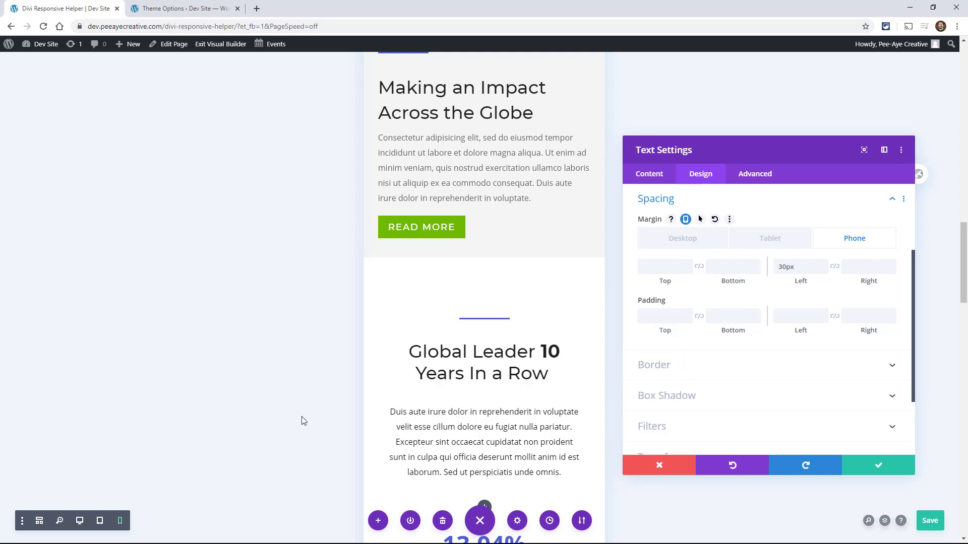
{"action": "left_click", "coordinate": [79, 522]}
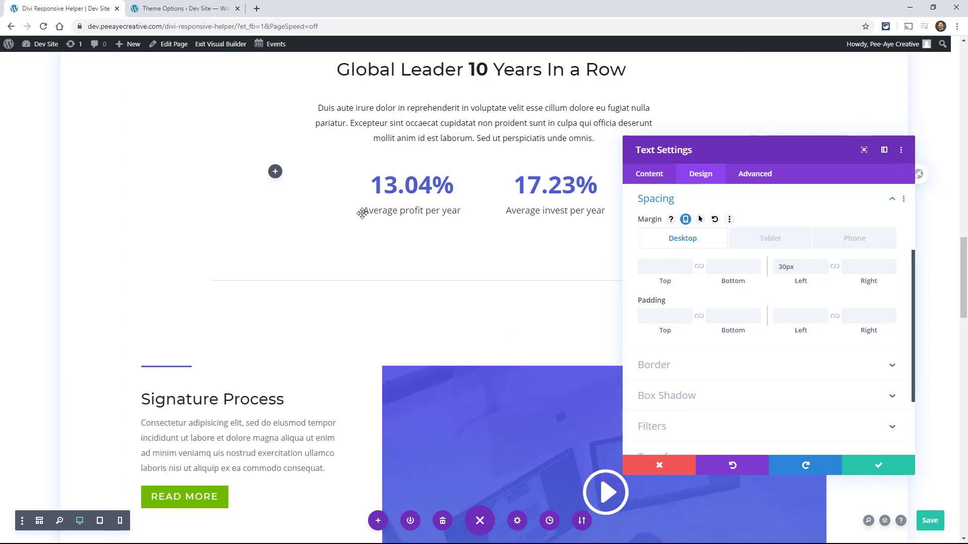
{"action": "left_click", "coordinate": [170, 15]}
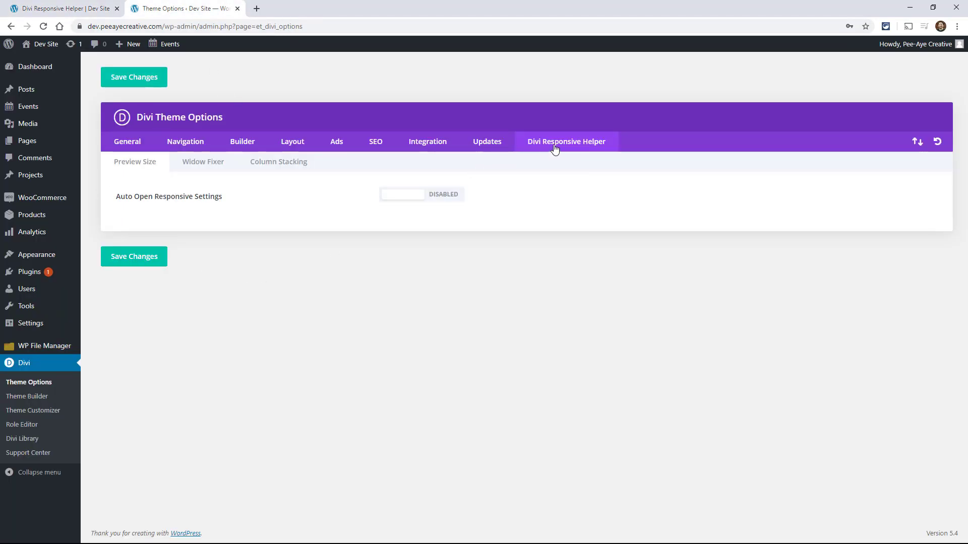
- Enable Auto Open Responsive Settings, disable Preview Size Presets, and save the Divi Theme Options
{"action": "left_click_drag", "start_coordinate": [117, 198], "coordinate": [210, 200]}
{"action": "left_click", "coordinate": [124, 208]}
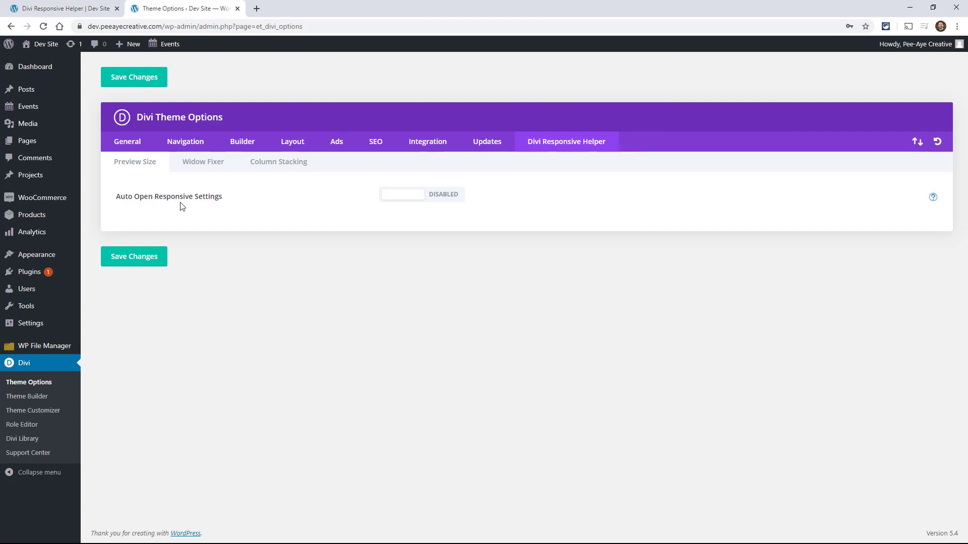
{"action": "left_click", "coordinate": [404, 198]}
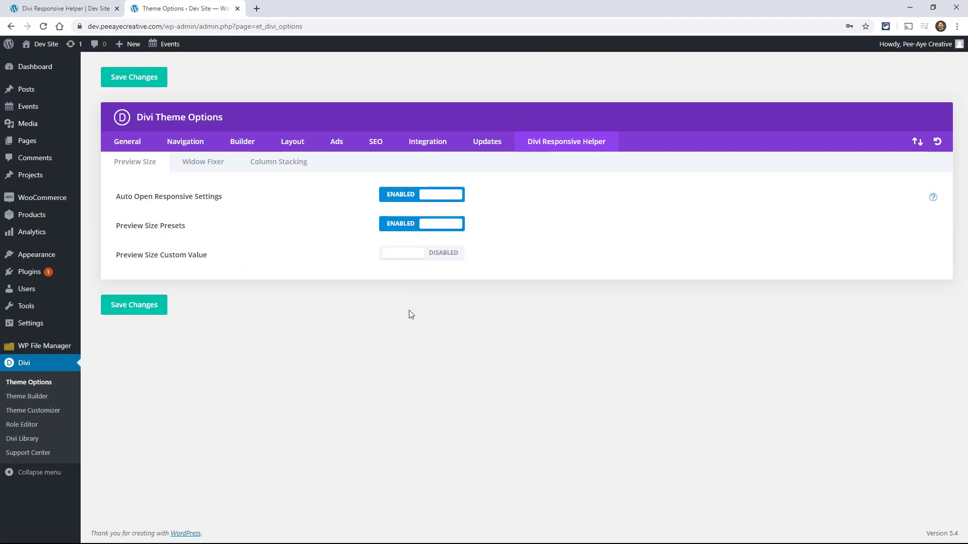
{"action": "left_click", "coordinate": [408, 225]}
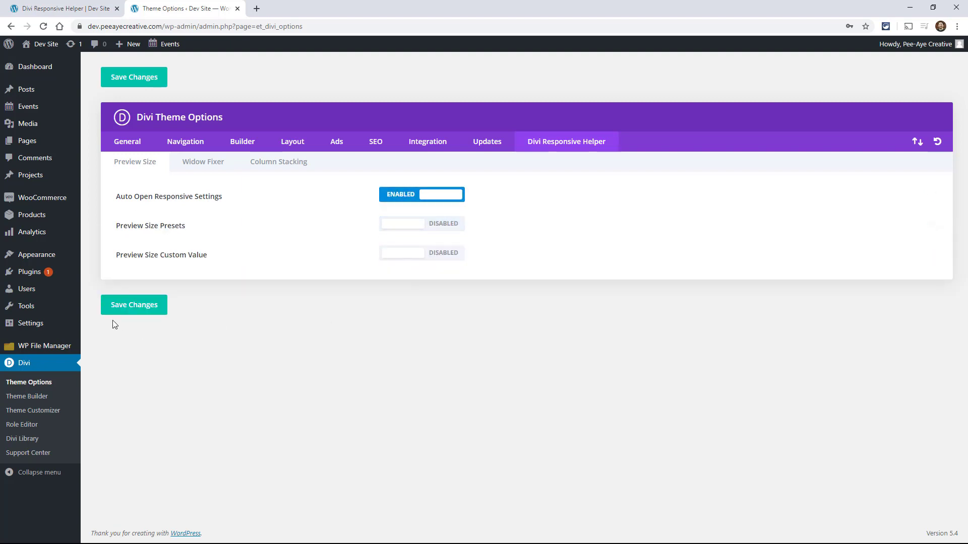
{"action": "left_click", "coordinate": [128, 308]}
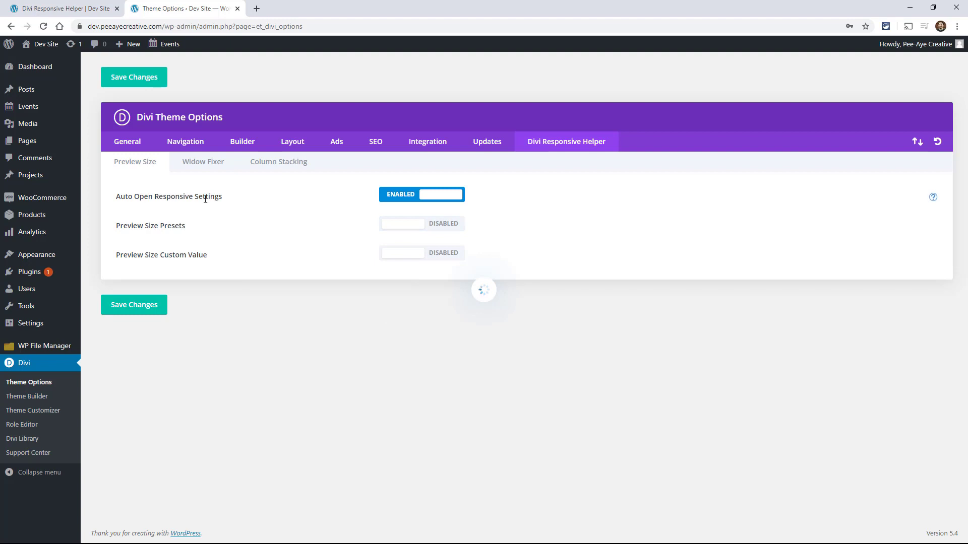
- Back in the builder, show padding's device values, save and close the text module, then reload
{"action": "left_click", "coordinate": [61, 9]}
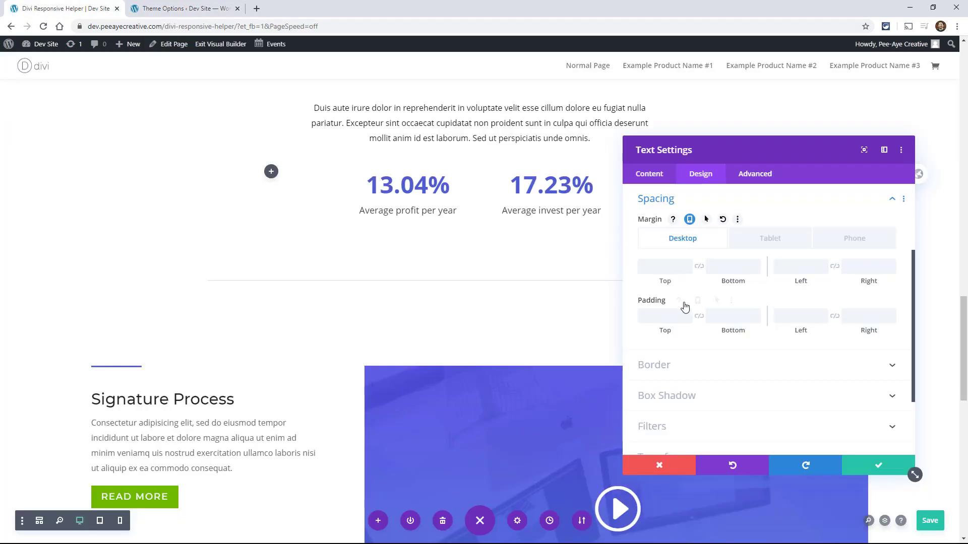
{"action": "left_click", "coordinate": [689, 302]}
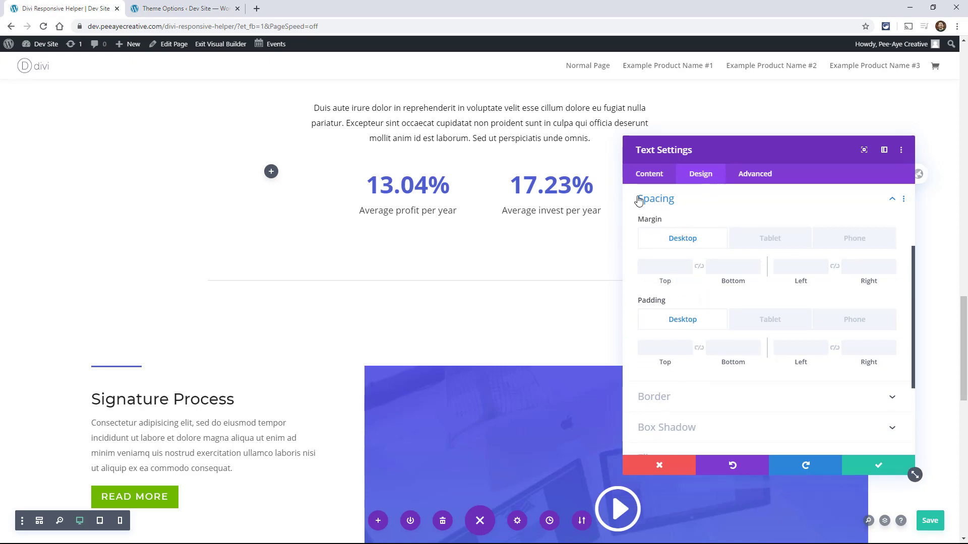
{"action": "scroll", "coordinate": [702, 326], "scroll_direction": "up", "scroll_amount": 3}
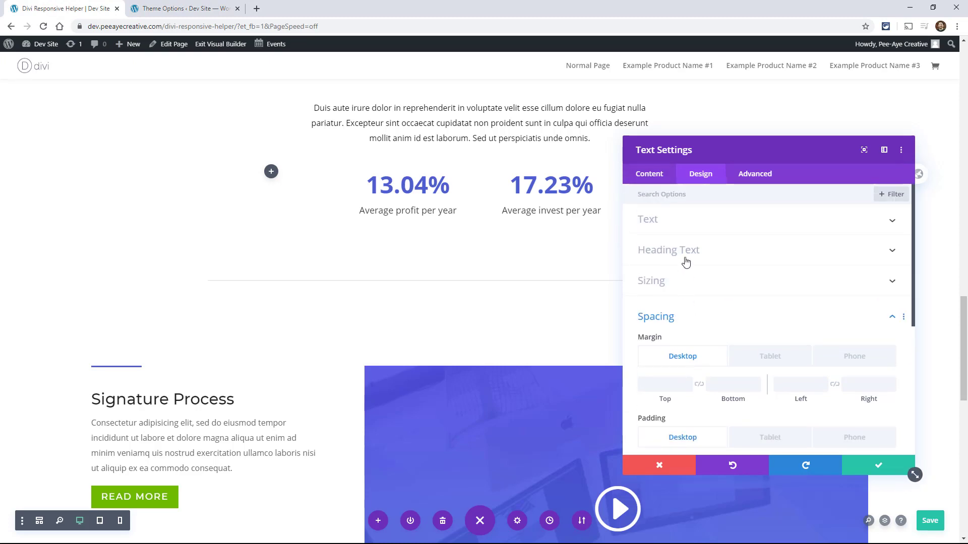
{"action": "left_click", "coordinate": [683, 231]}
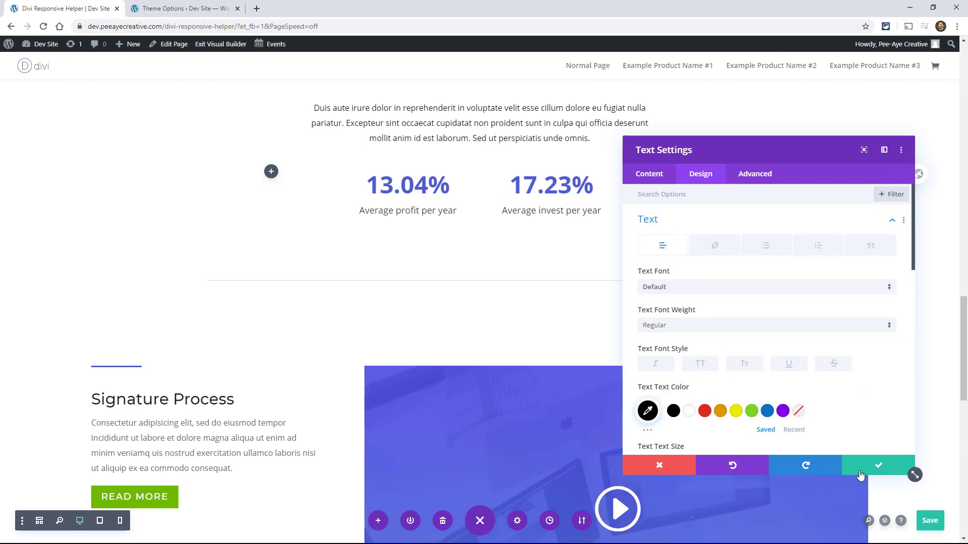
{"action": "left_click", "coordinate": [868, 465]}
{"action": "left_click", "coordinate": [43, 26]}
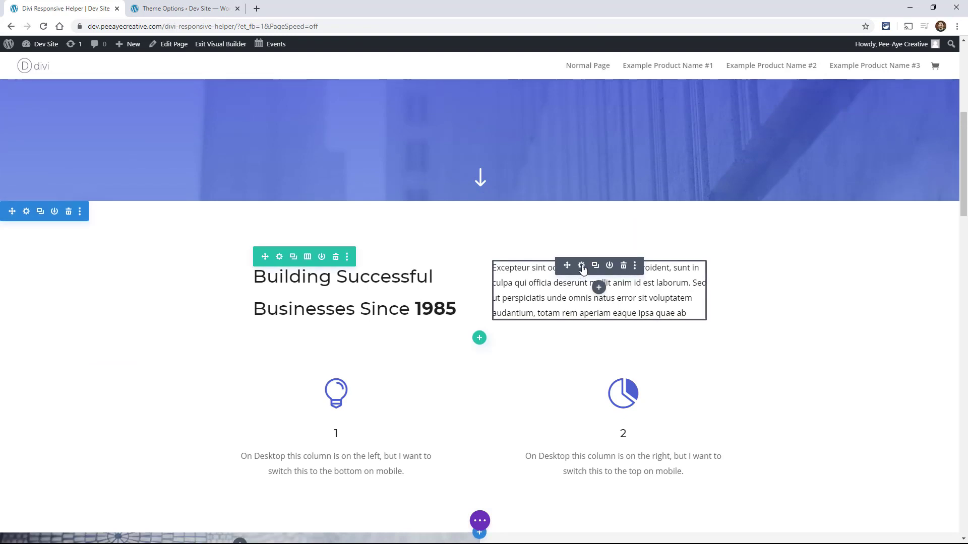
- Open the text module's settings, reposition and enlarge the panel, and expand Design > Text
{"action": "left_click", "coordinate": [581, 266]}
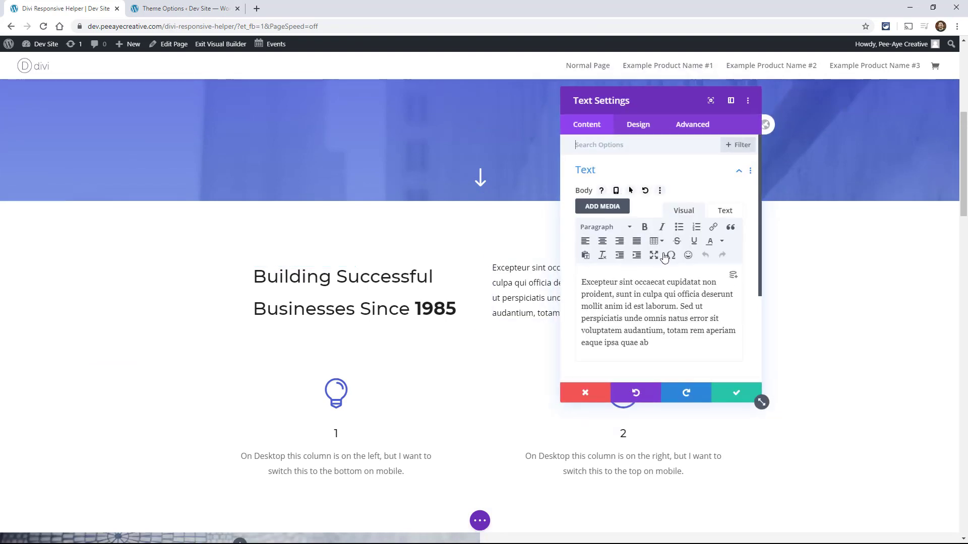
{"action": "left_click_drag", "start_coordinate": [672, 100], "coordinate": [720, 102]}
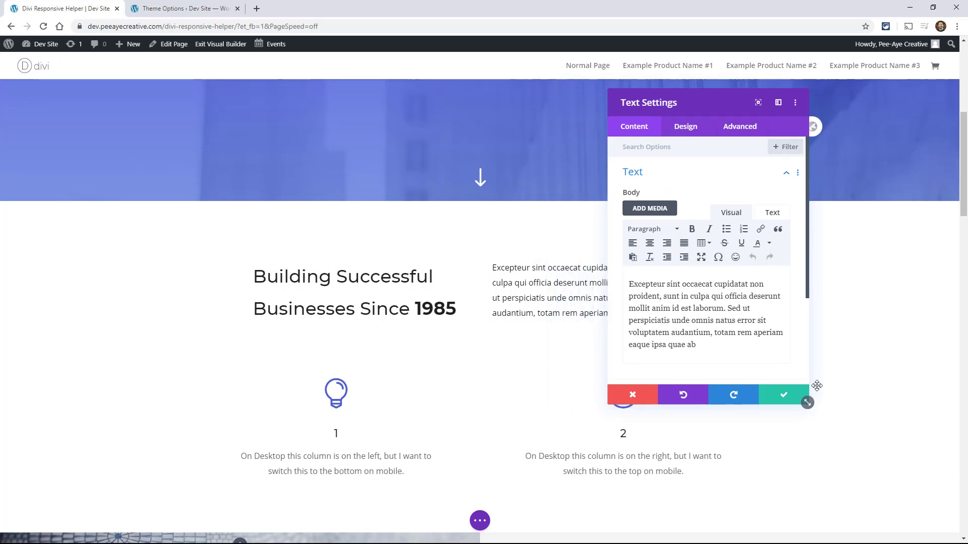
{"action": "left_click_drag", "start_coordinate": [809, 404], "coordinate": [866, 437]}
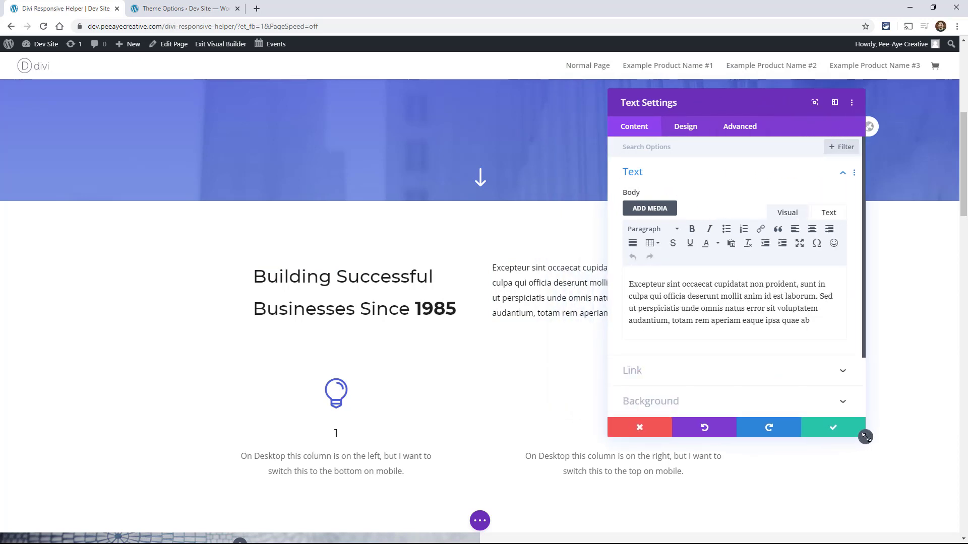
{"action": "left_click", "coordinate": [690, 135]}
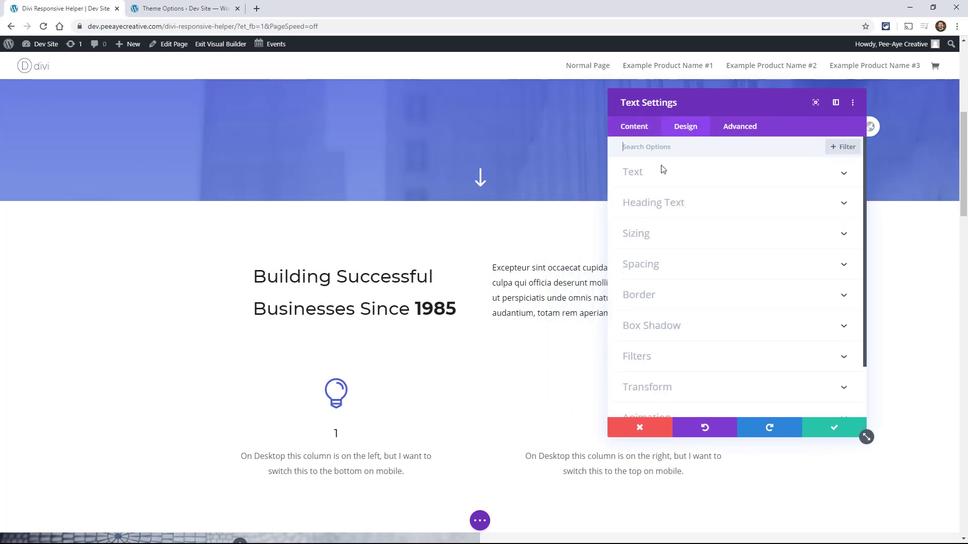
{"action": "left_click", "coordinate": [658, 174]}
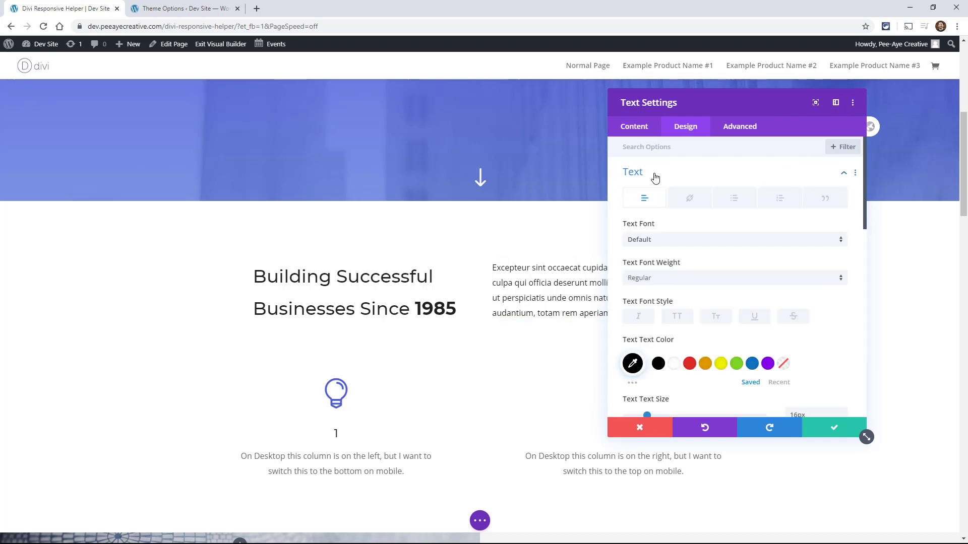
- Show the Text settings' tablet values at tablet preview width, then close the settings without saving
{"action": "mouse_move", "coordinate": [639, 179]}
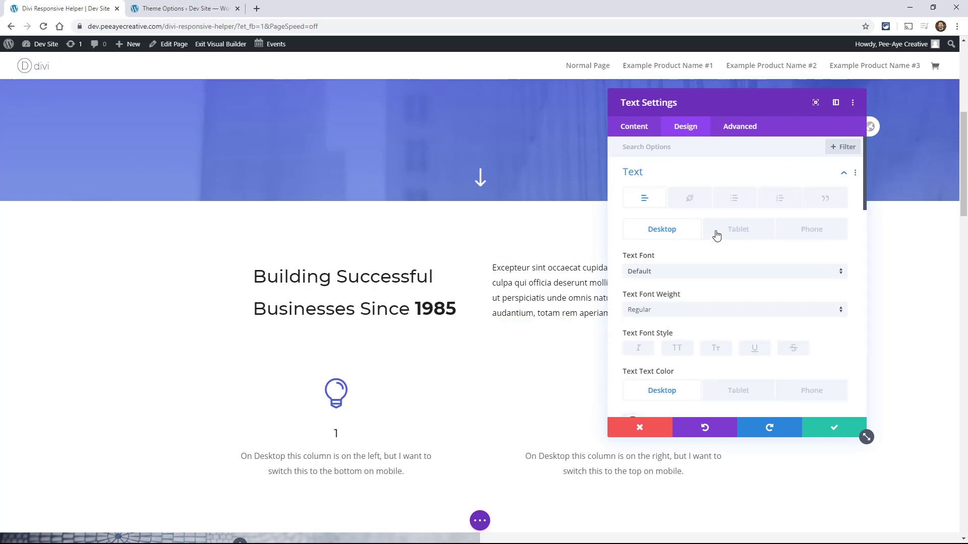
{"action": "scroll", "coordinate": [656, 257], "scroll_direction": "down", "scroll_amount": 5}
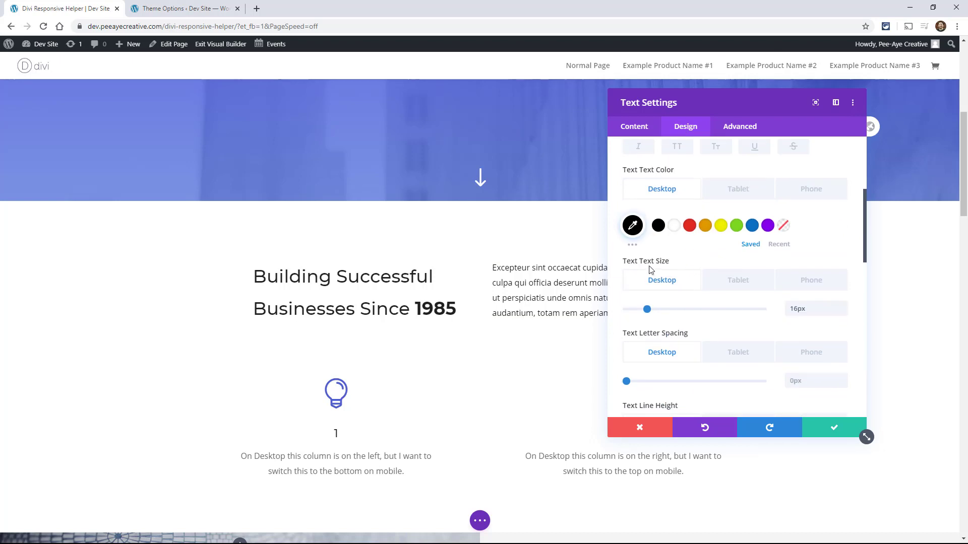
{"action": "scroll", "coordinate": [751, 272], "scroll_direction": "down", "scroll_amount": 2}
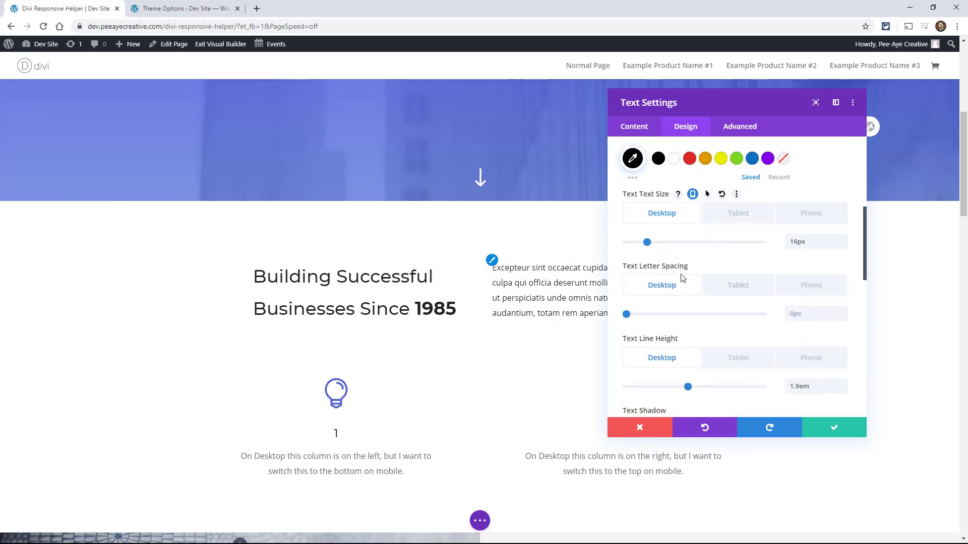
{"action": "left_click", "coordinate": [738, 217]}
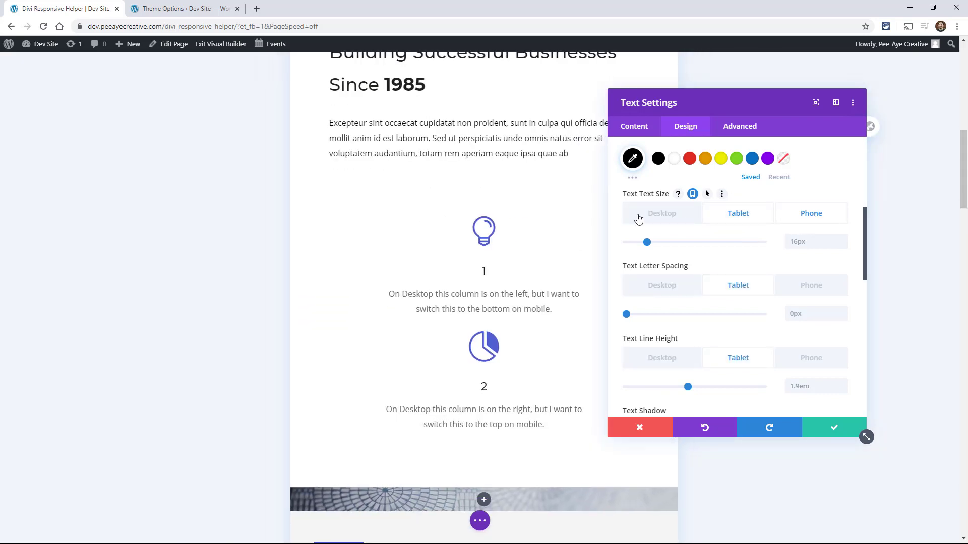
{"action": "scroll", "coordinate": [706, 339], "scroll_direction": "down", "scroll_amount": 3}
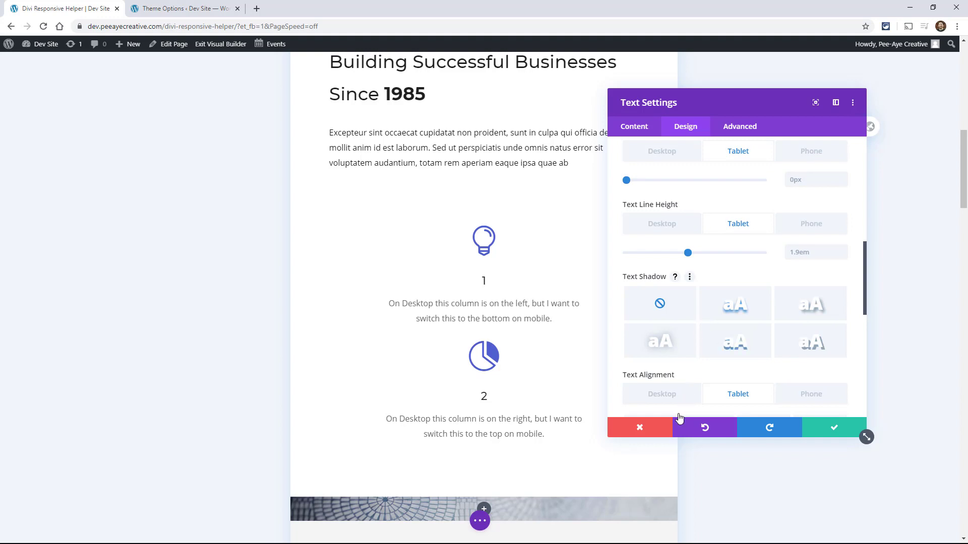
{"action": "left_click", "coordinate": [634, 433]}
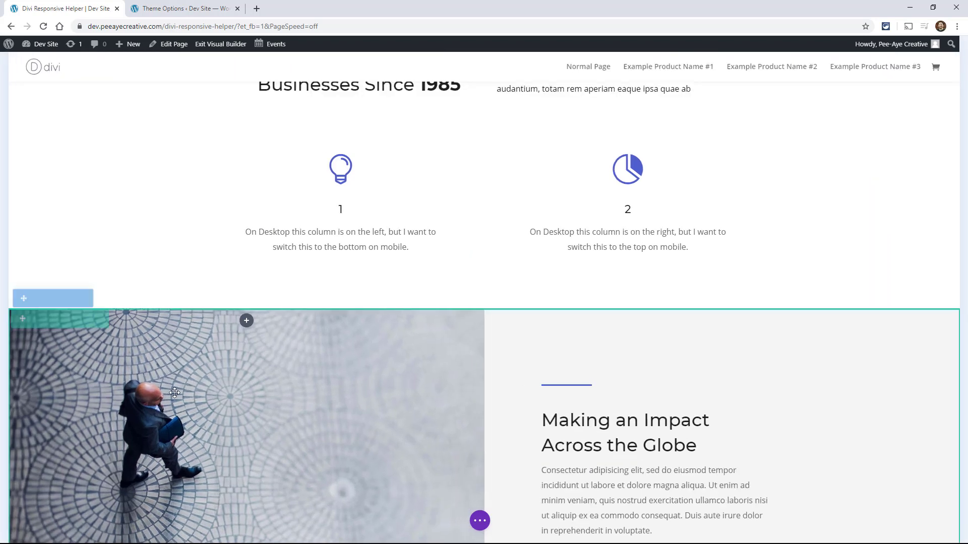
- Leave the builder via Dev Site > Theme Customizer, discarding the unsaved changes
{"action": "mouse_move", "coordinate": [38, 46]}
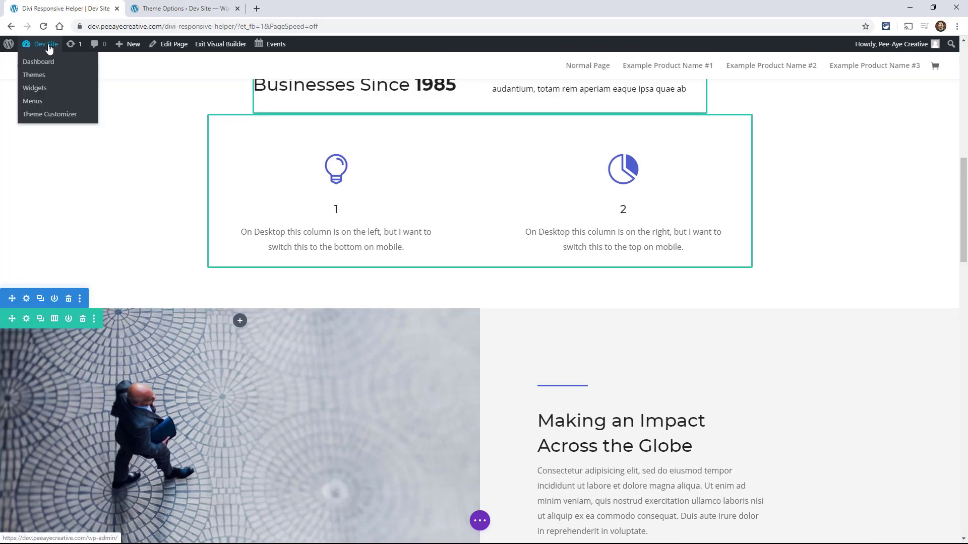
{"action": "left_click", "coordinate": [41, 116]}
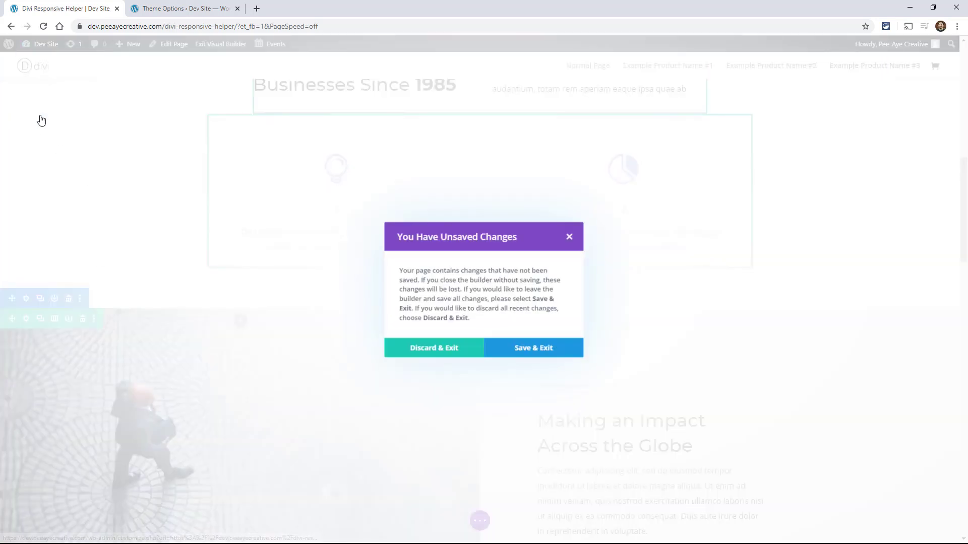
{"action": "left_click", "coordinate": [435, 351]}
{"action": "scroll", "coordinate": [313, 404], "scroll_direction": "down", "scroll_amount": 8}
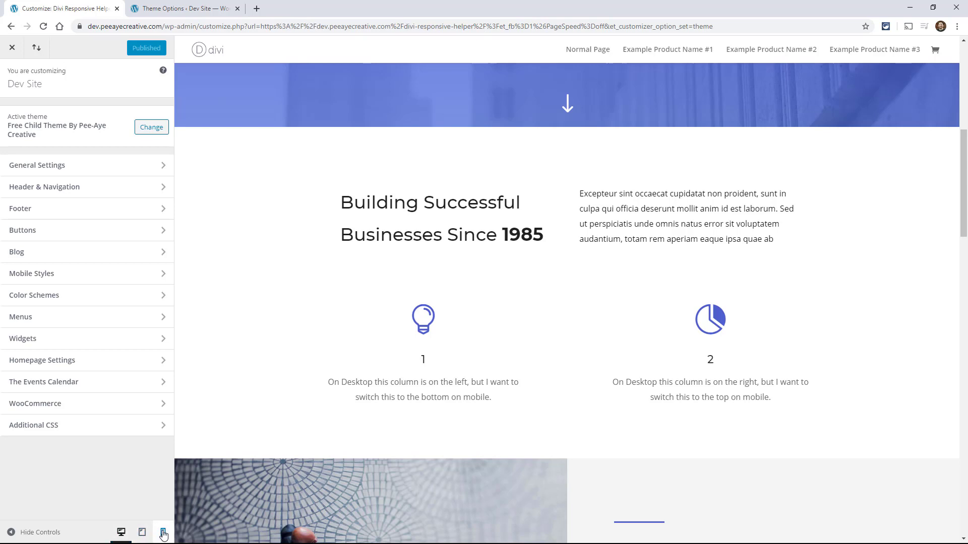
{"action": "left_click", "coordinate": [163, 533]}
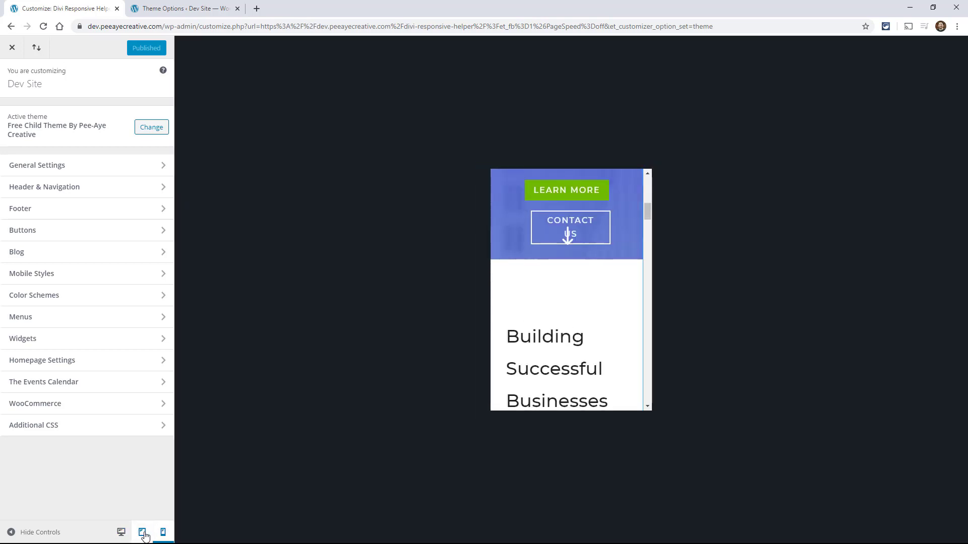
{"action": "left_click", "coordinate": [144, 535]}
{"action": "scroll", "coordinate": [565, 357], "scroll_direction": "down", "scroll_amount": 5}
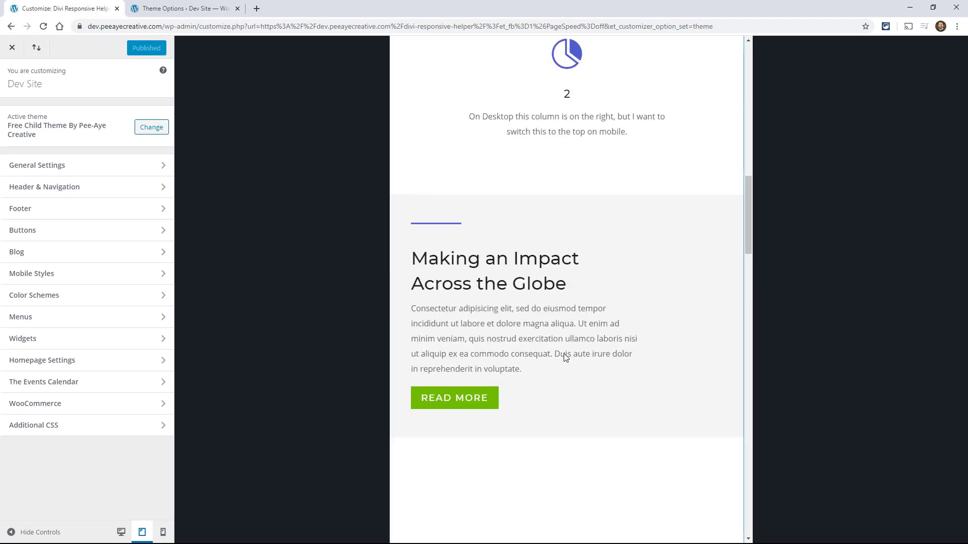
{"action": "scroll", "coordinate": [565, 357], "scroll_direction": "up", "scroll_amount": 6}
{"action": "scroll", "coordinate": [501, 337], "scroll_direction": "down", "scroll_amount": 4}
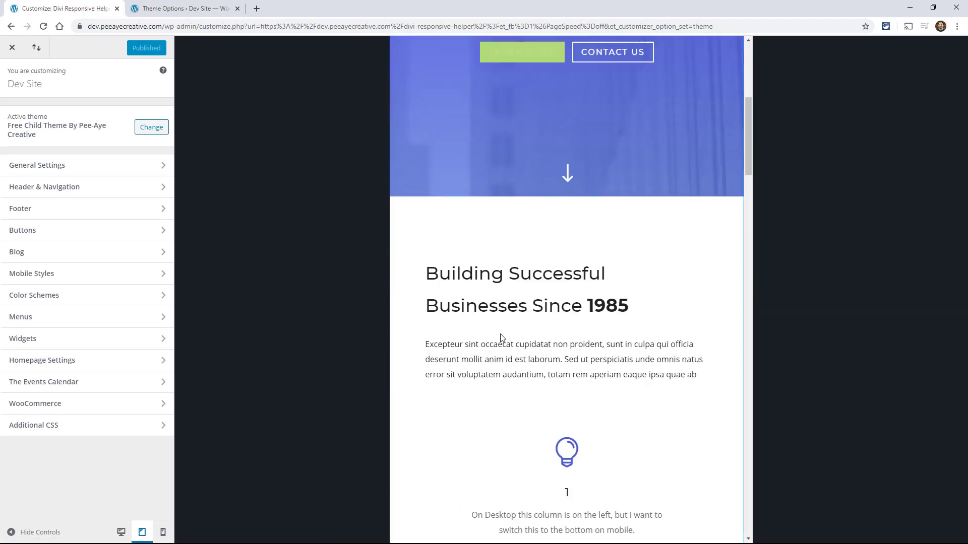
{"action": "scroll", "coordinate": [501, 338], "scroll_direction": "down", "scroll_amount": 8}
{"action": "scroll", "coordinate": [502, 348], "scroll_direction": "down", "scroll_amount": 5}
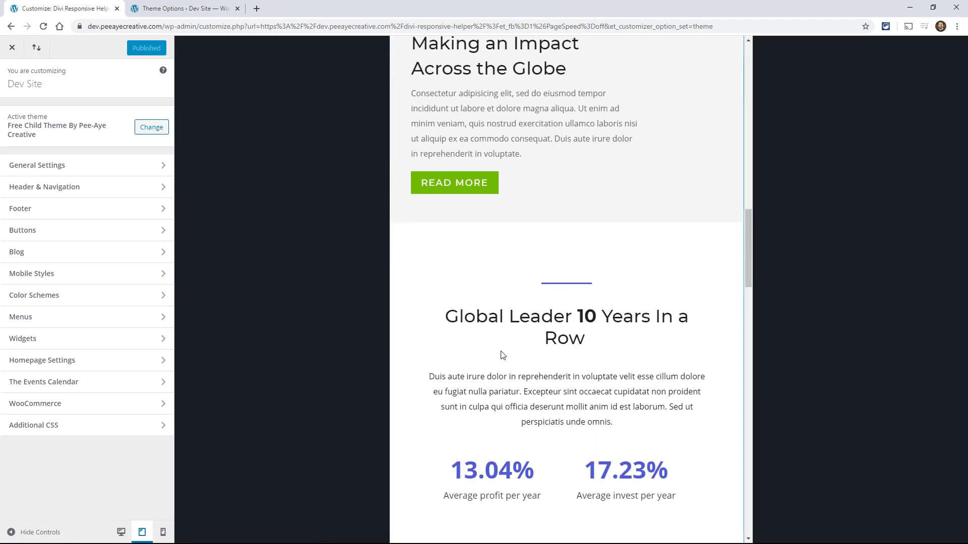
{"action": "scroll", "coordinate": [503, 355], "scroll_direction": "down", "scroll_amount": 1}
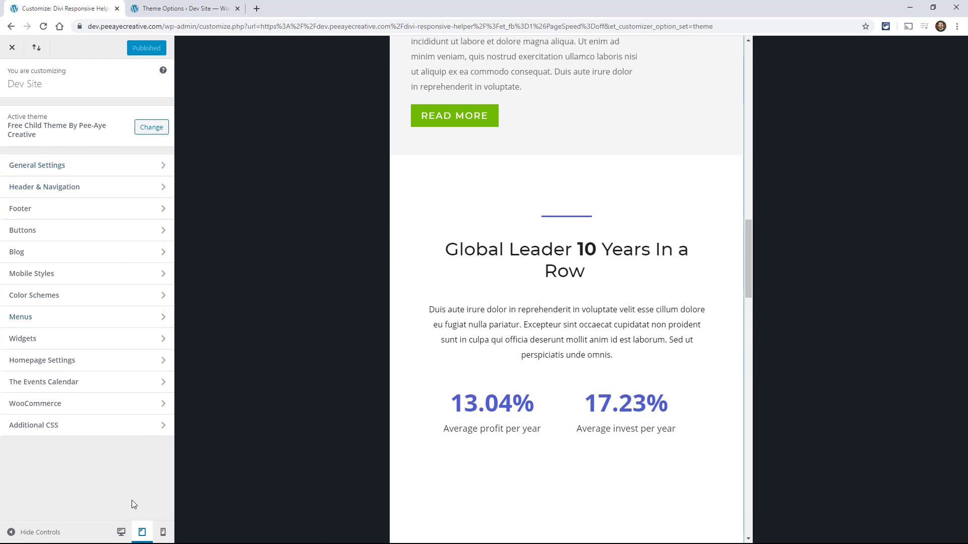
{"action": "left_click", "coordinate": [121, 533]}
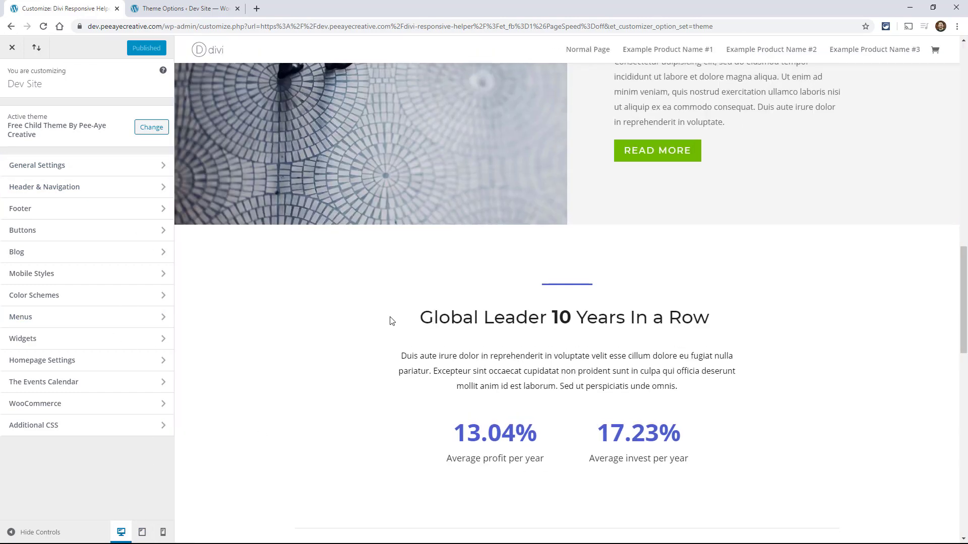
{"action": "scroll", "coordinate": [388, 320], "scroll_direction": "up", "scroll_amount": 6}
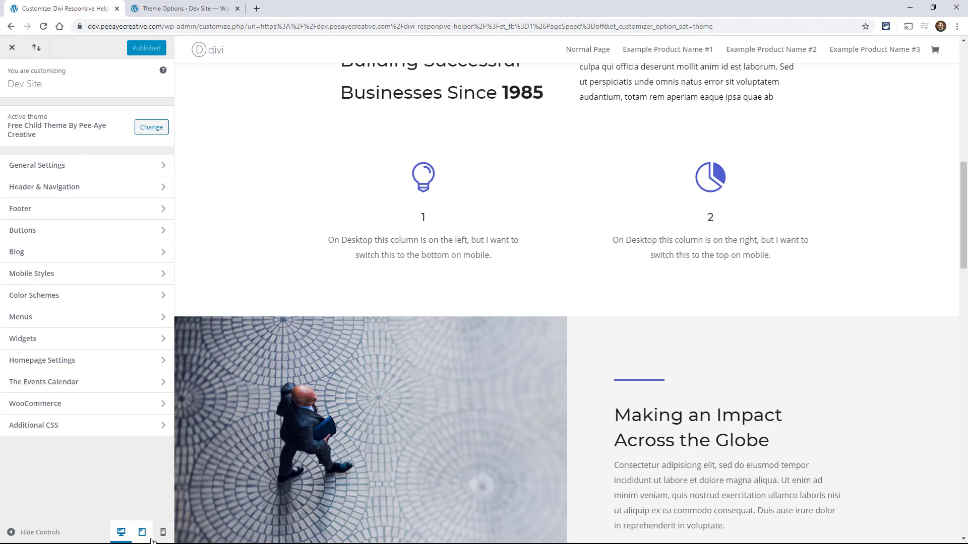